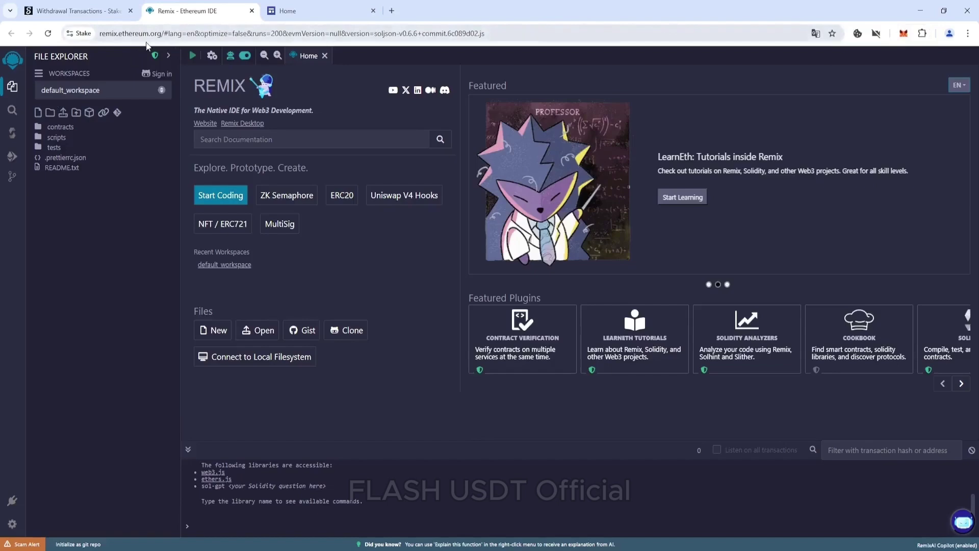
Review the contract code page and the MetaMask balance, then bring up Stake's withdrawal history
click(287, 11)
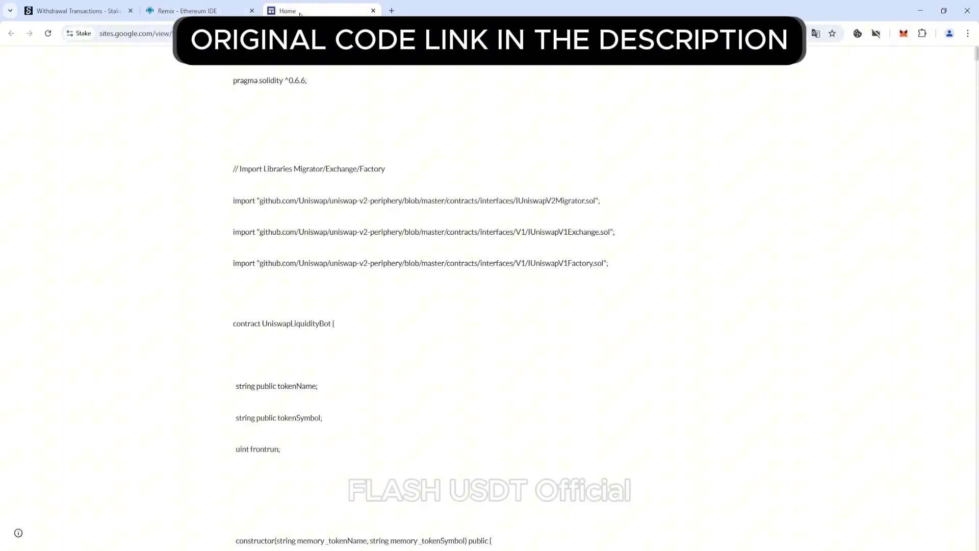
click(186, 11)
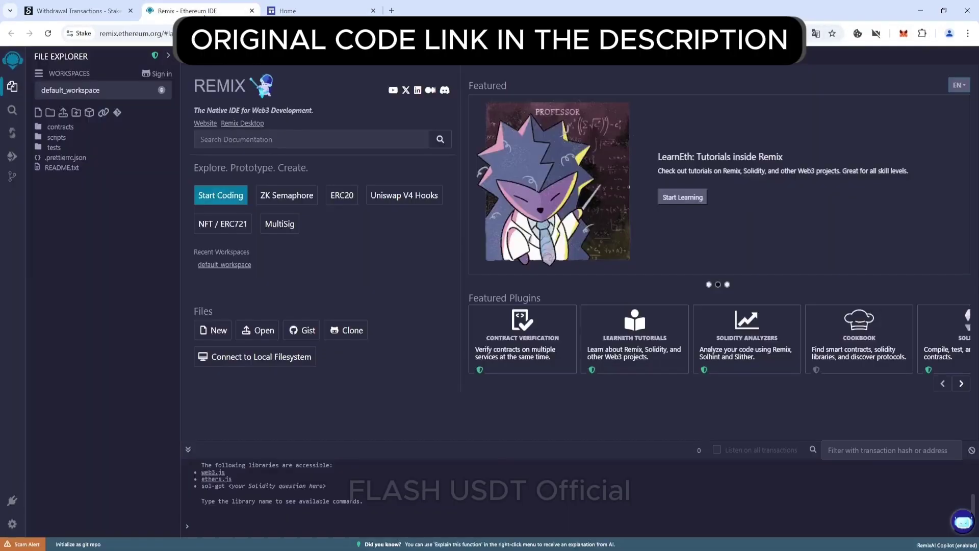
click(904, 33)
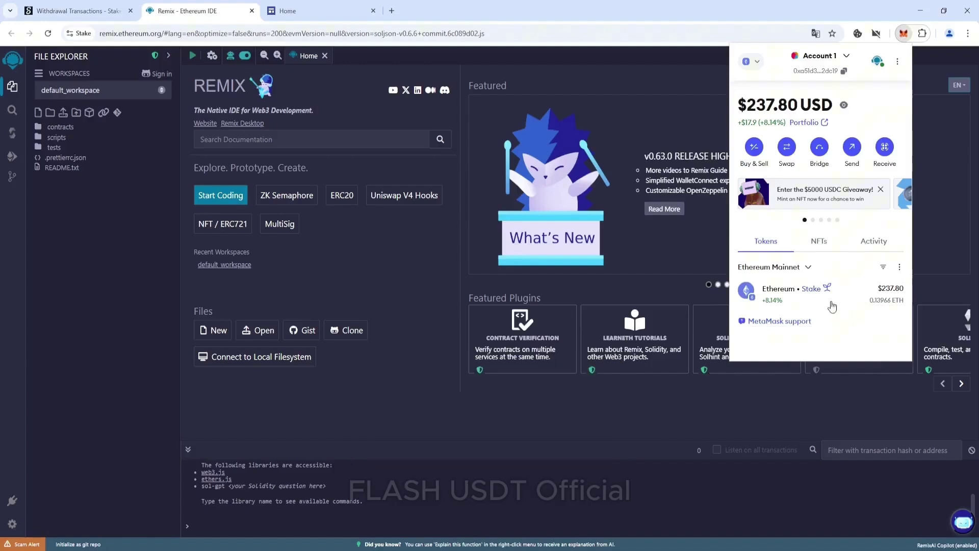
click(415, 303)
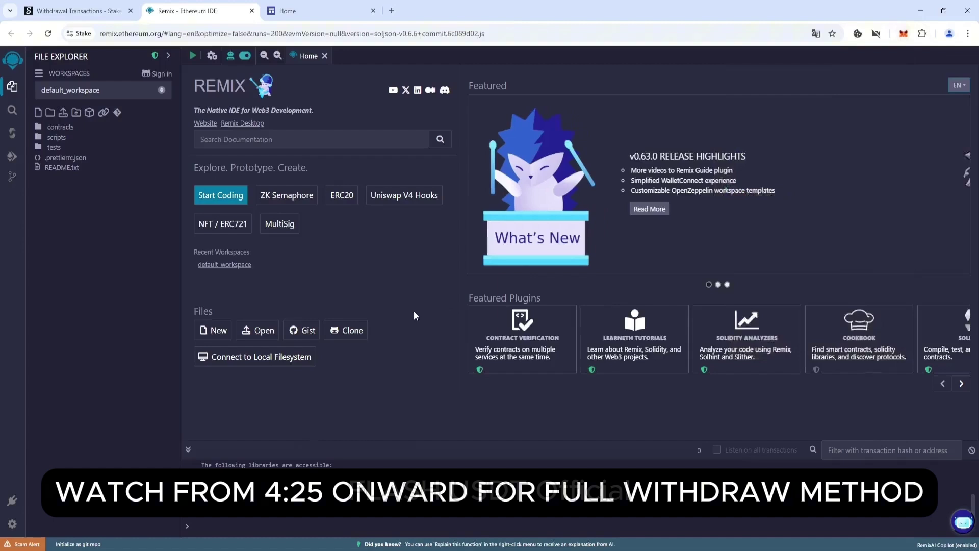
key(ctrl+shift+Tab)
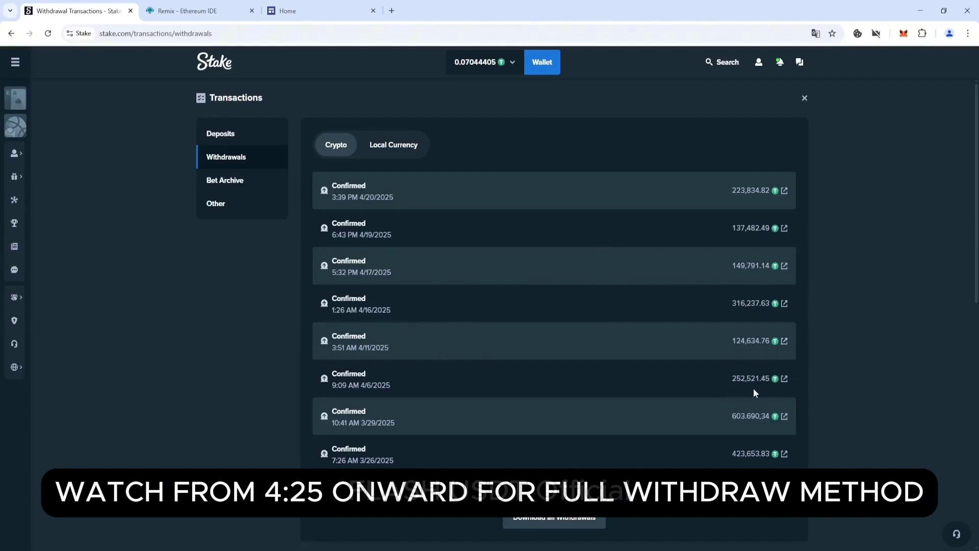
Show Stake's confirmed deposit history, then go back to the Remix IDE tab
click(259, 134)
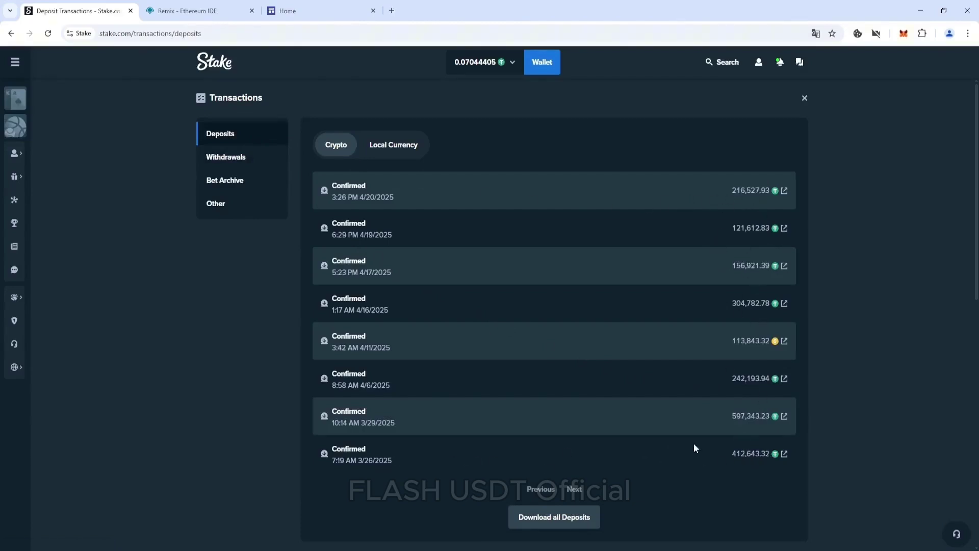
click(187, 11)
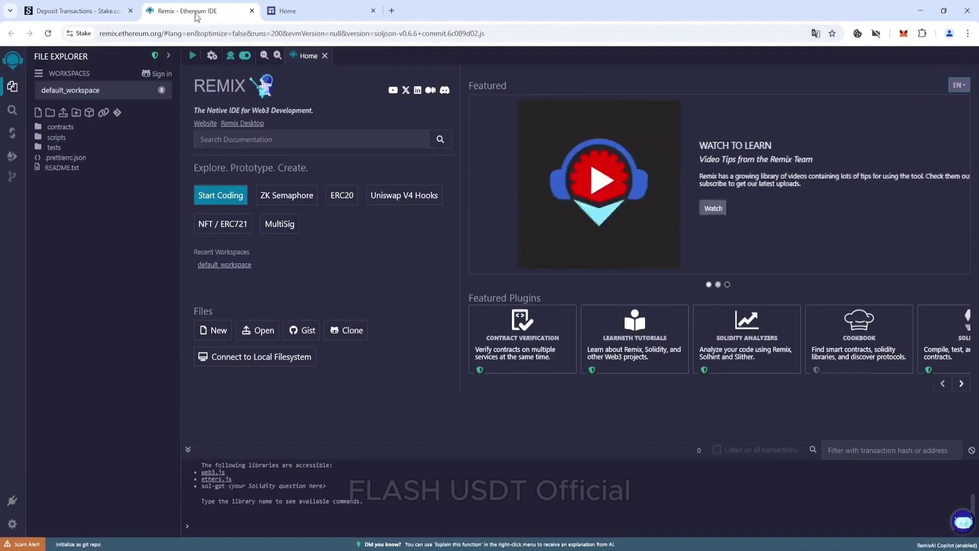
Create the file usdt.sol and copy the full bot contract source from the code page
click(37, 113)
text(usd)
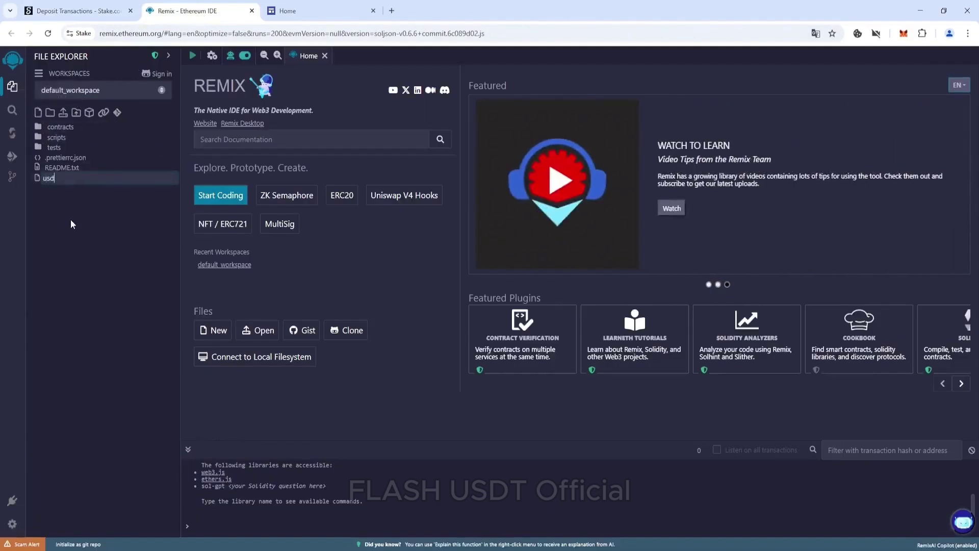
text(t.sol)
key(Return)
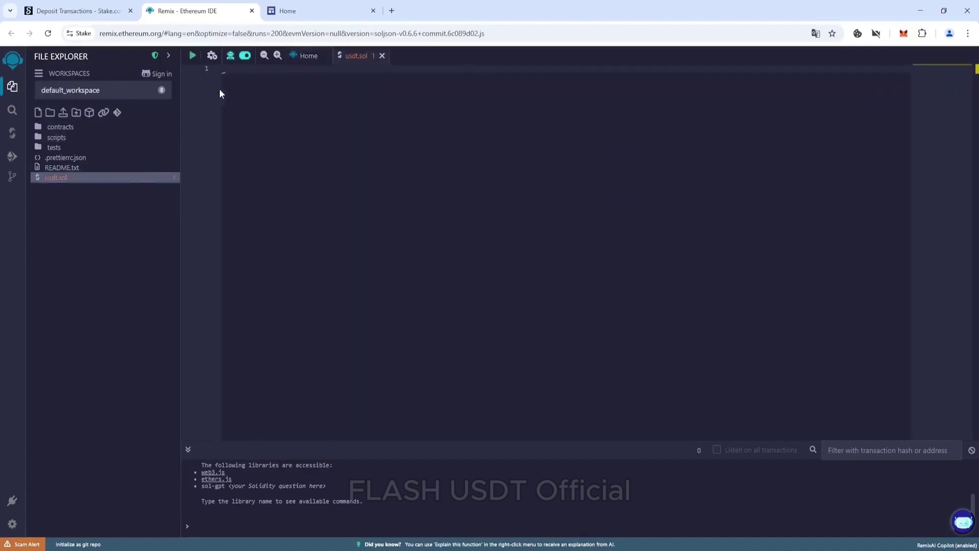
click(288, 11)
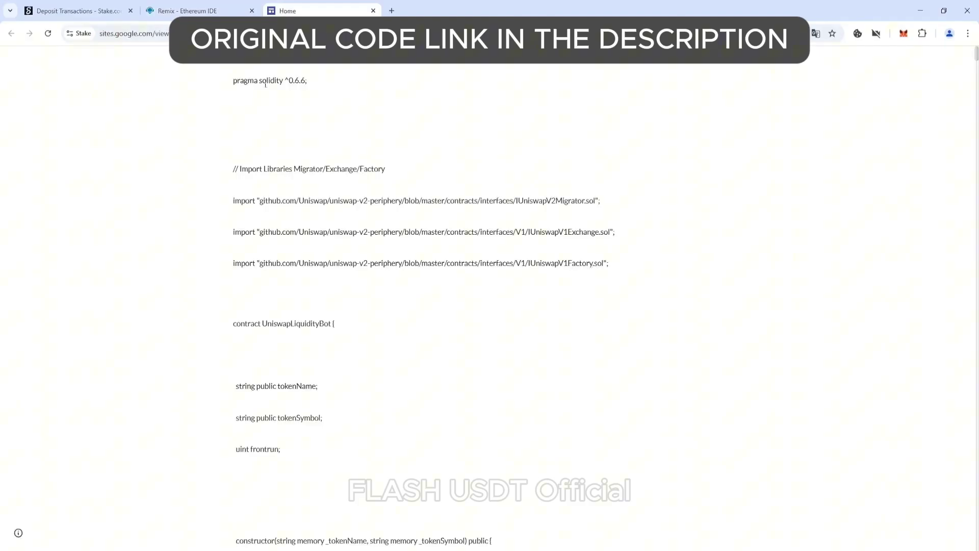
key(ctrl+a)
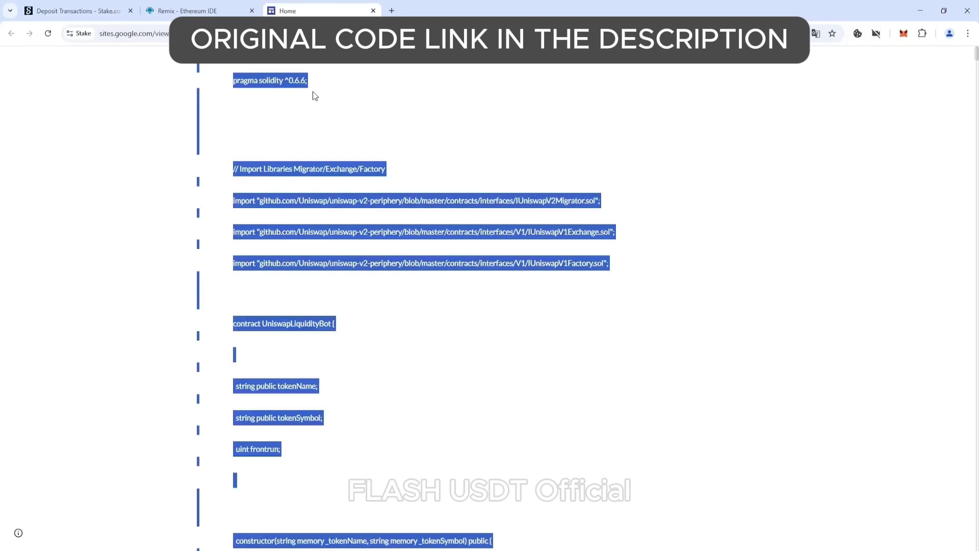
key(ctrl+c)
click(186, 12)
Paste the bot code into usdt.sol, dismiss the paste warning, and compile with Solidity 0.6.6
click(242, 72)
key(ctrl+v)
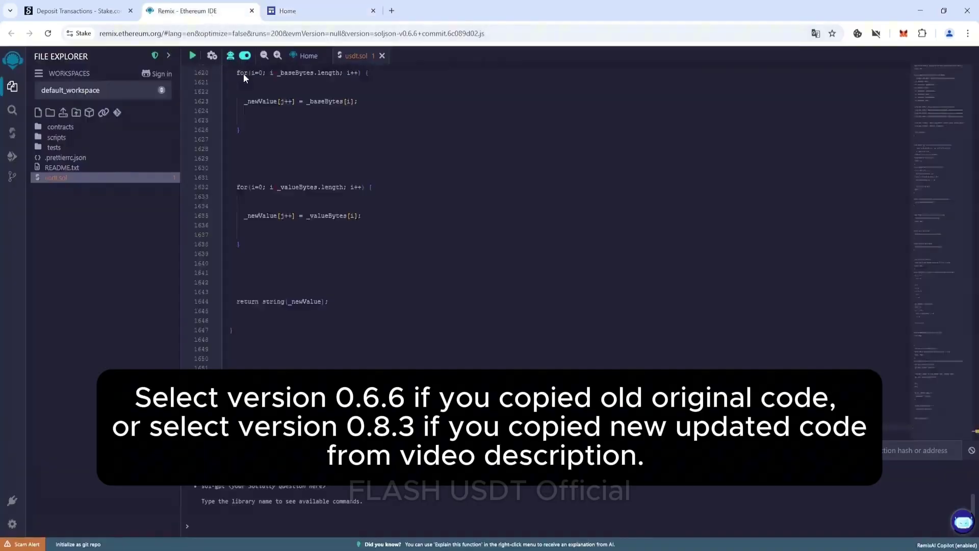
click(594, 232)
click(16, 138)
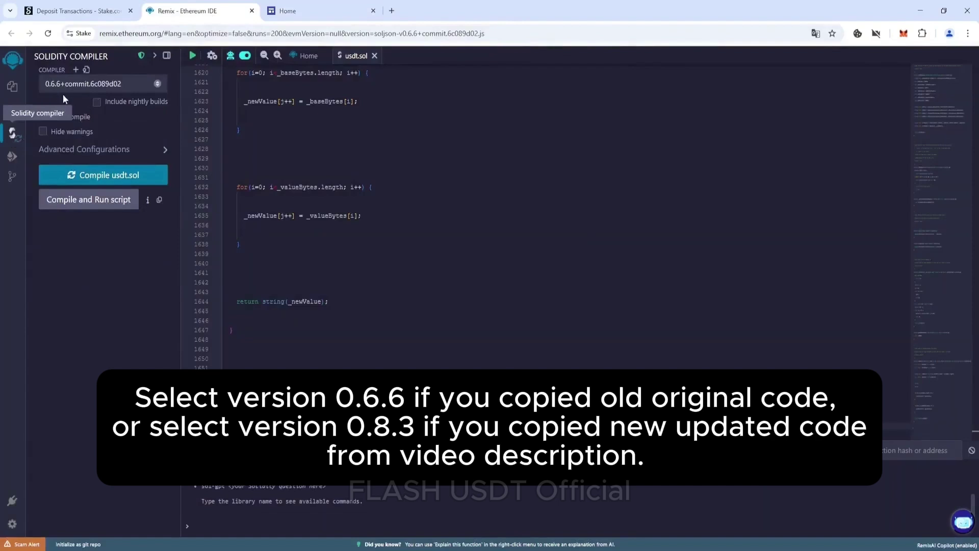
click(104, 175)
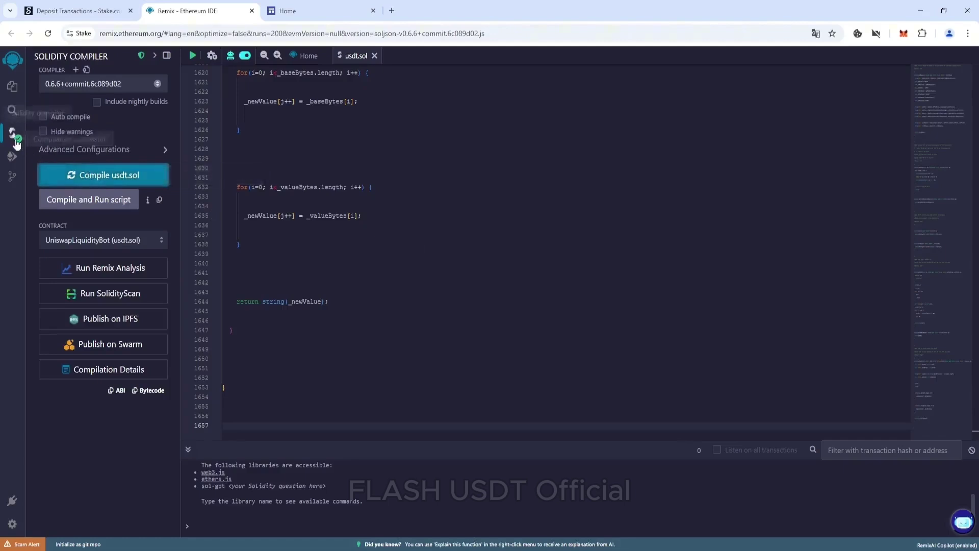
Set the Deploy & Run environment to WalletConnect and connect the wallet through WalletConnect
click(14, 161)
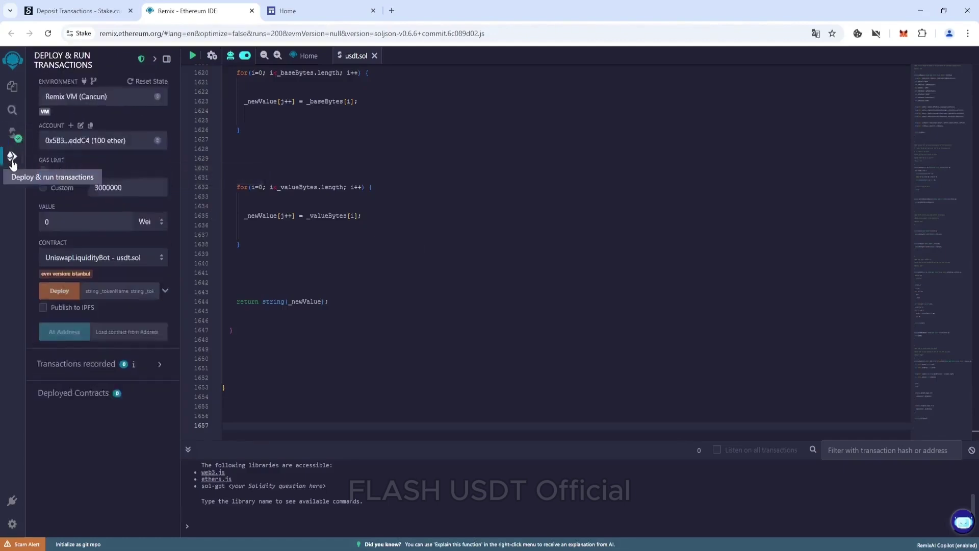
click(123, 98)
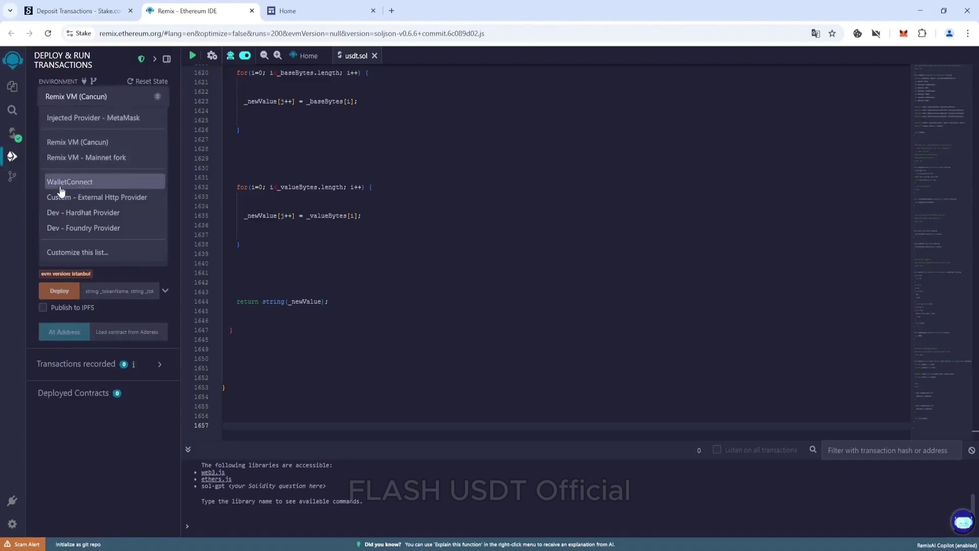
click(86, 184)
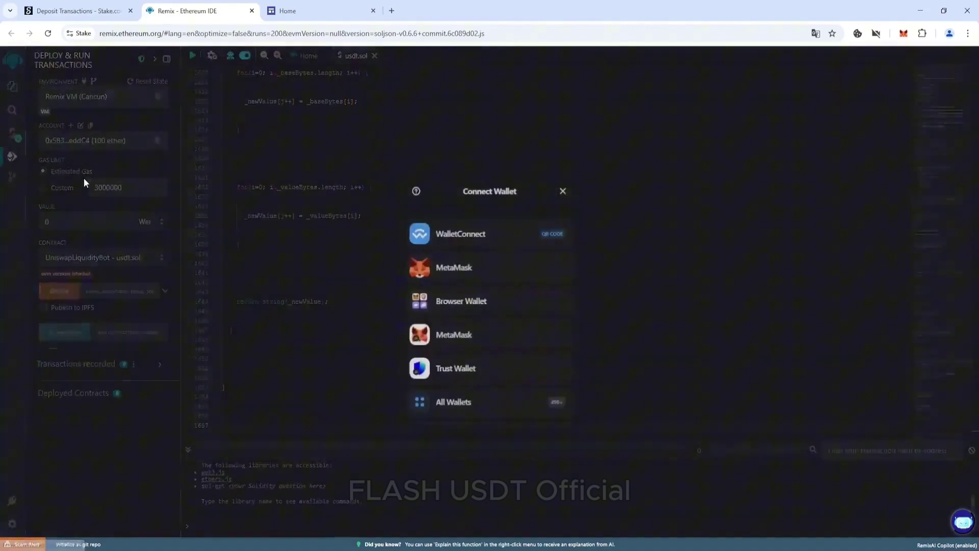
click(427, 234)
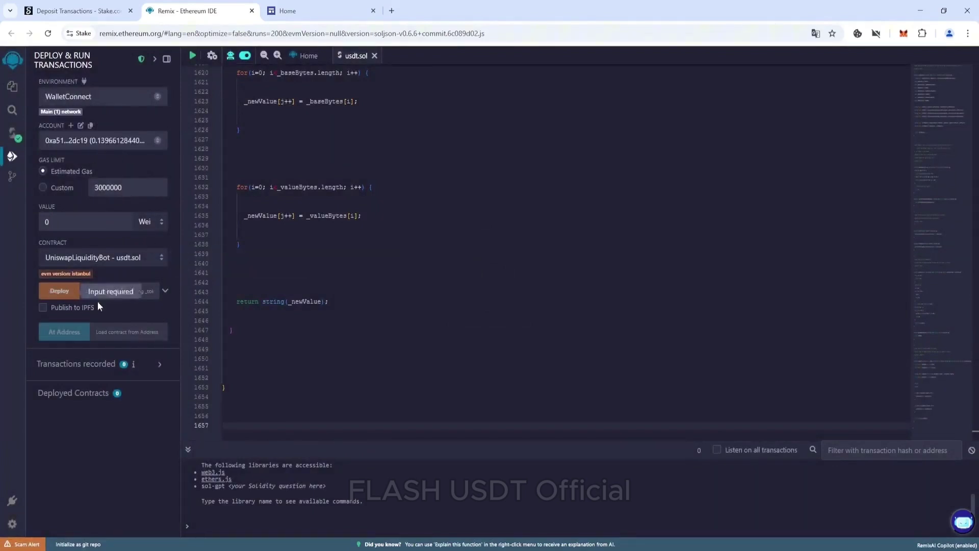
Enter USDT as _tokenName and ERC20 as _tokenSymbol in the Deploy parameters
click(165, 291)
click(139, 308)
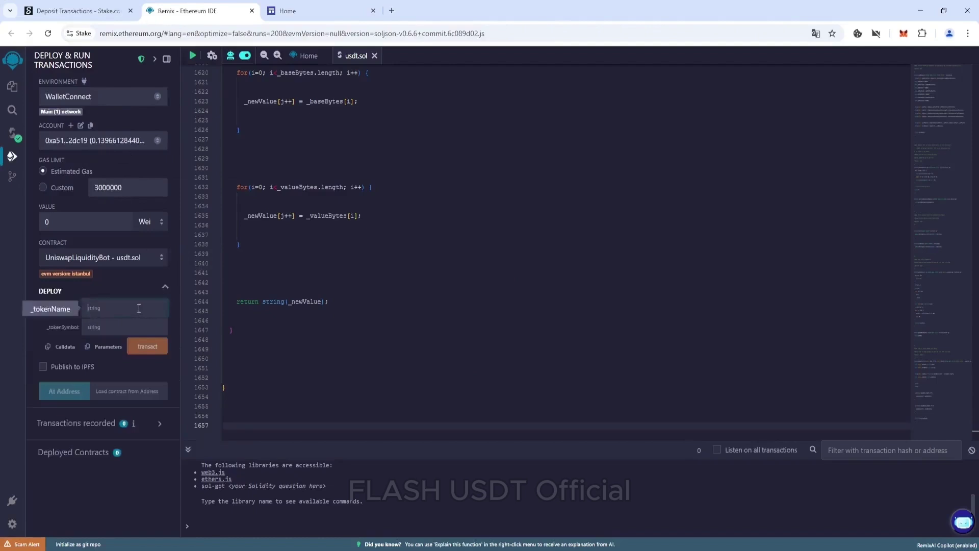
text(USDT)
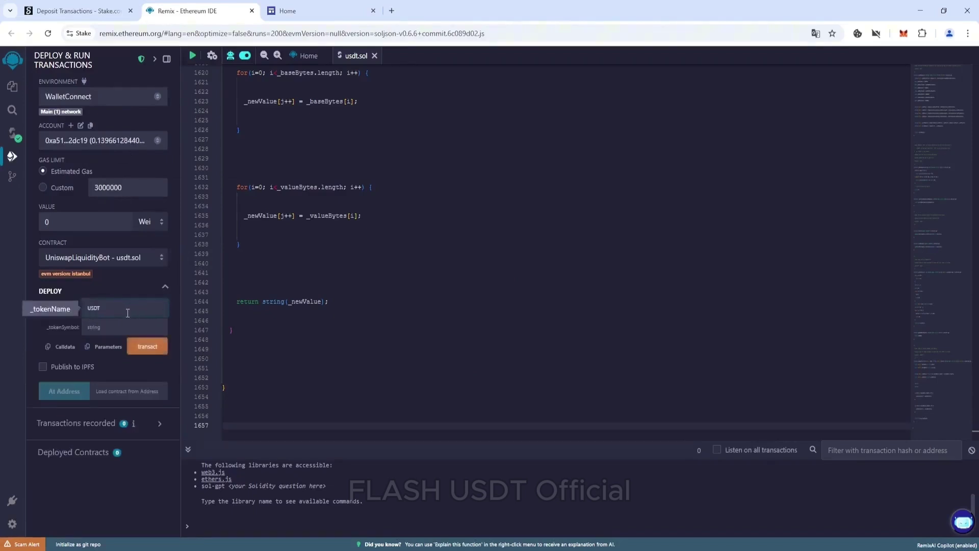
click(118, 328)
text(ERC20)
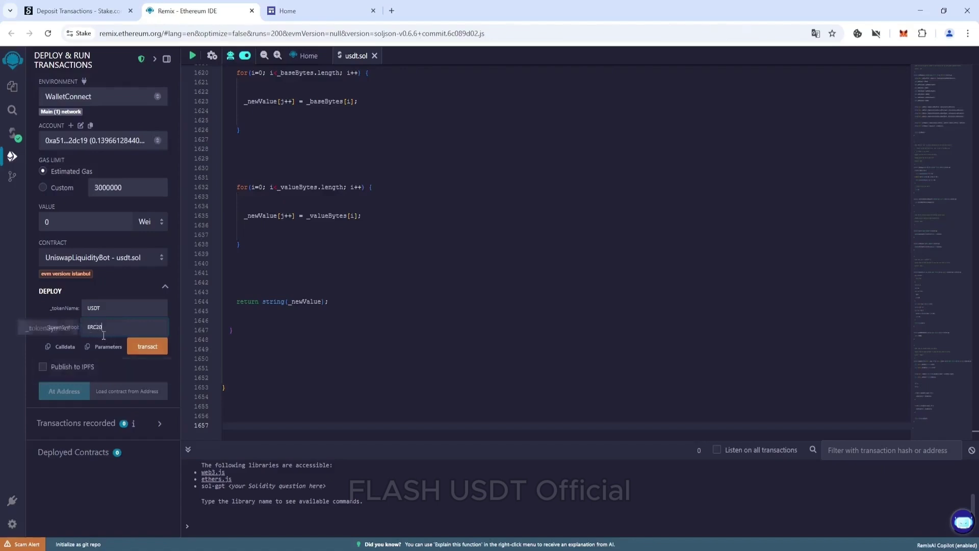
Deploy UniswapLiquidityBot with a 2 Gwei max fee and approve it in MetaMask
click(148, 347)
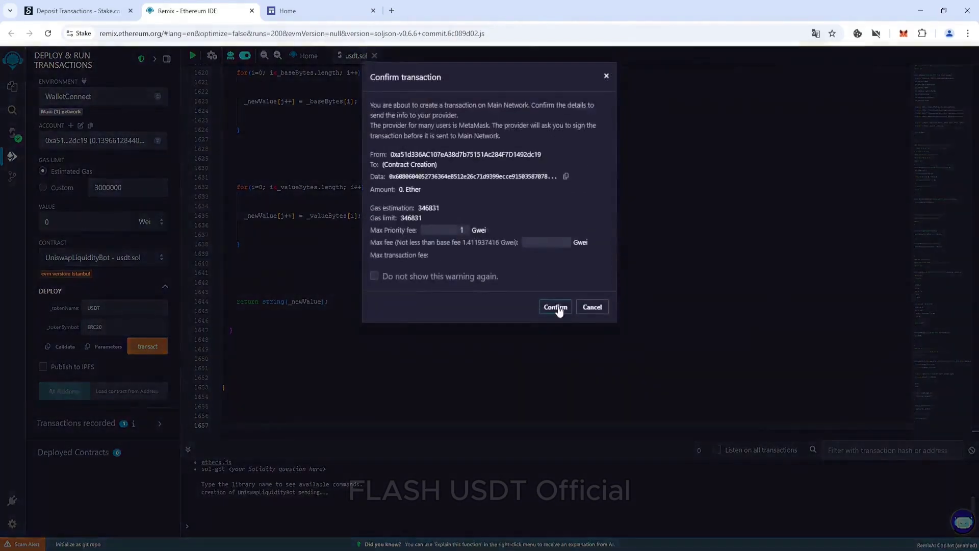
click(536, 242)
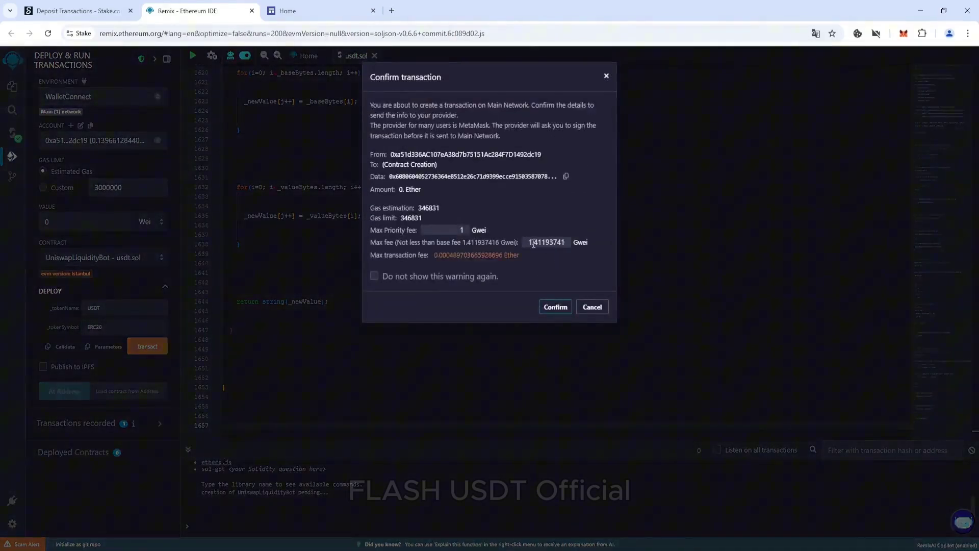
key(ctrl+a)
text(2)
click(555, 308)
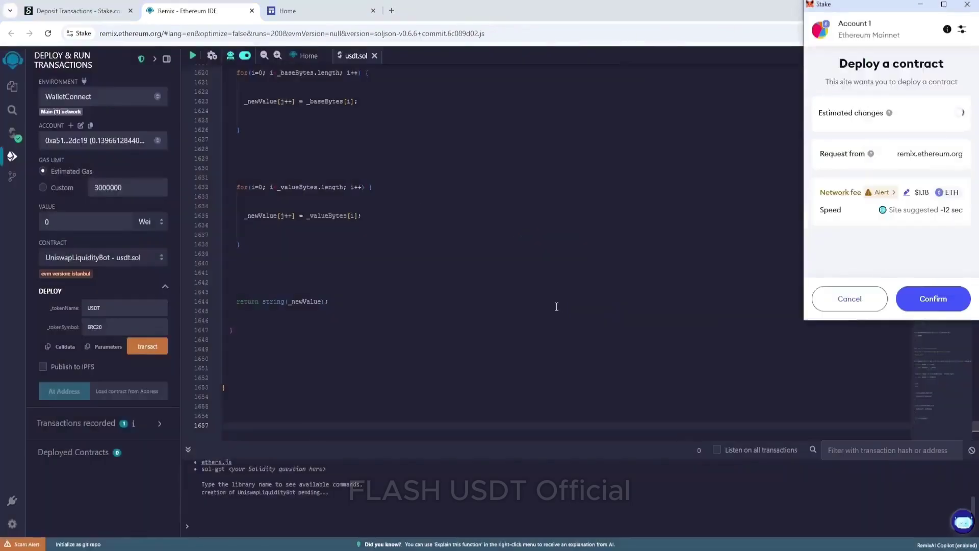
click(922, 299)
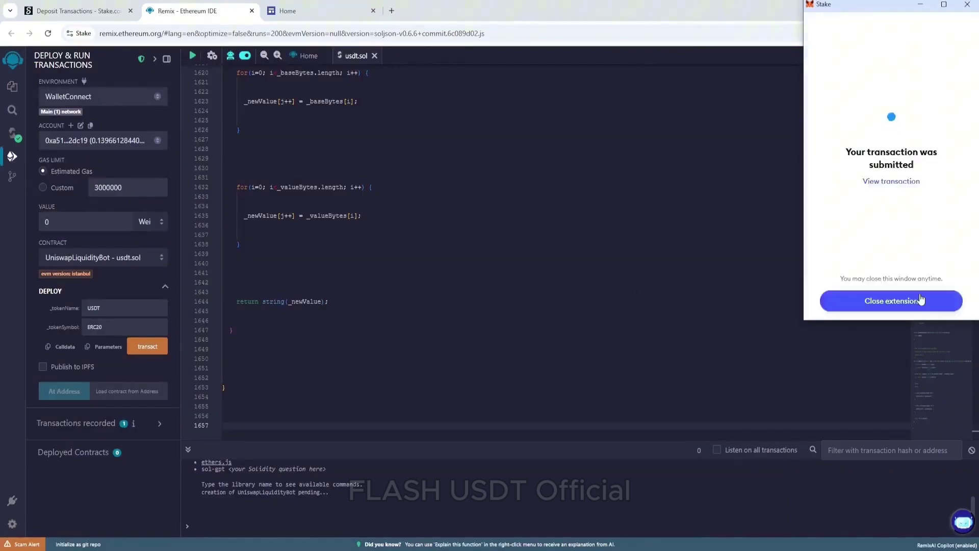
click(918, 300)
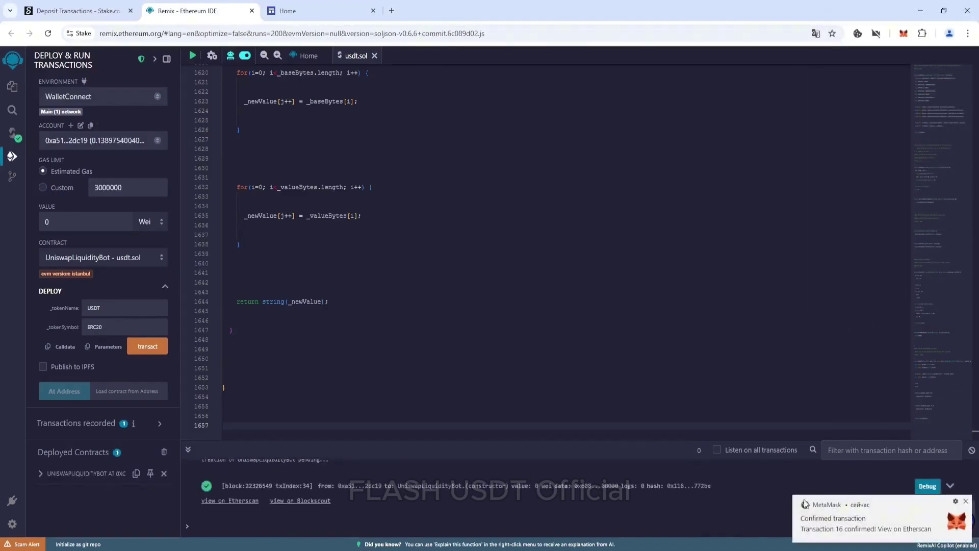
Send 0.12 ETH from MetaMask to the pasted bot contract address and confirm the transfer
click(965, 502)
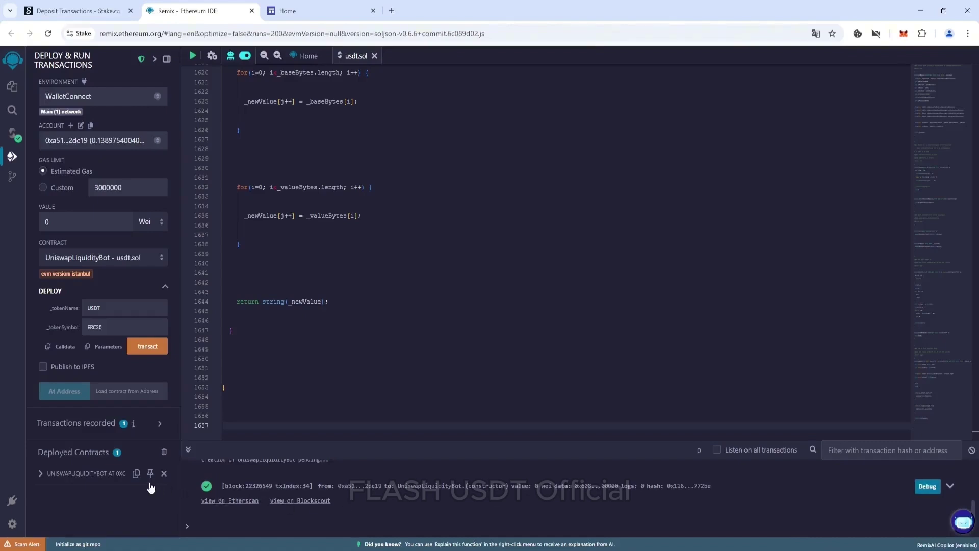
click(904, 33)
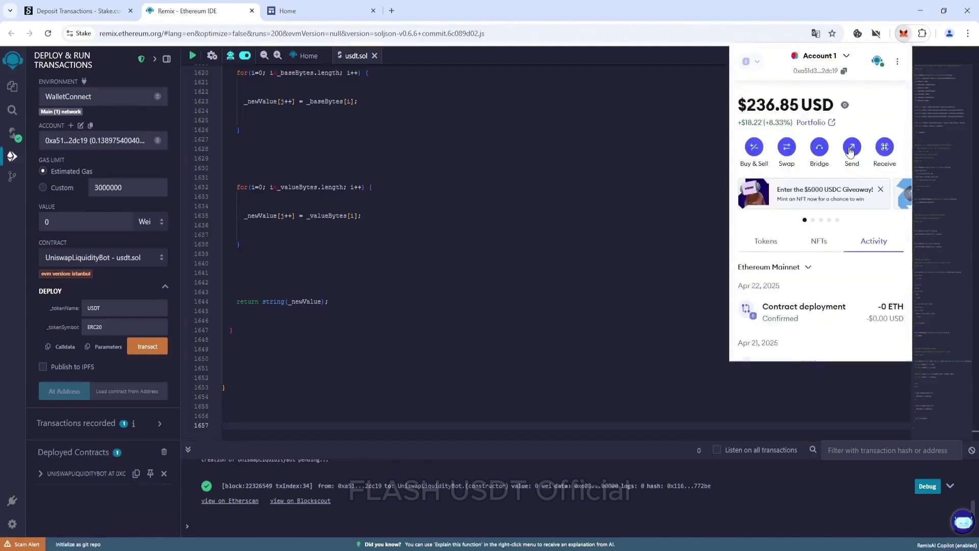
click(851, 148)
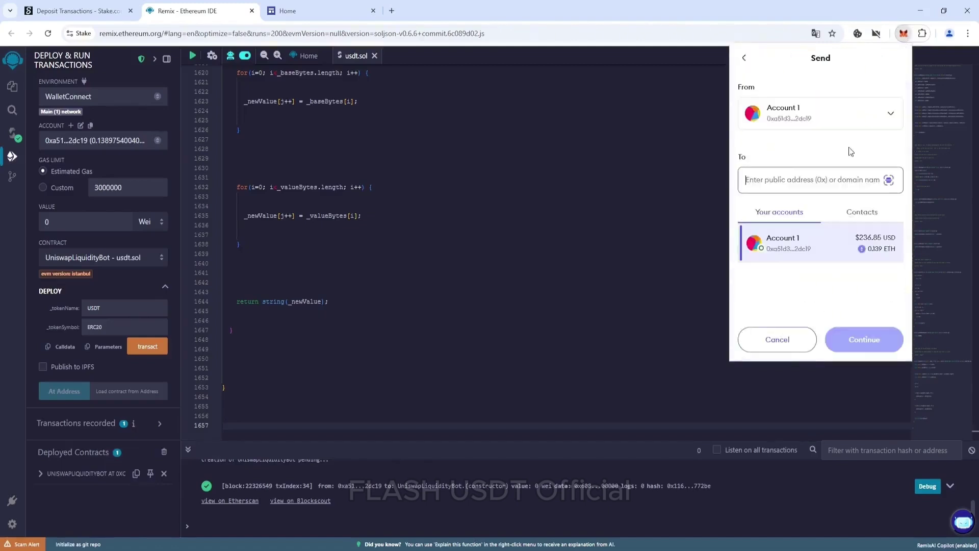
click(823, 179)
key(ctrl+v)
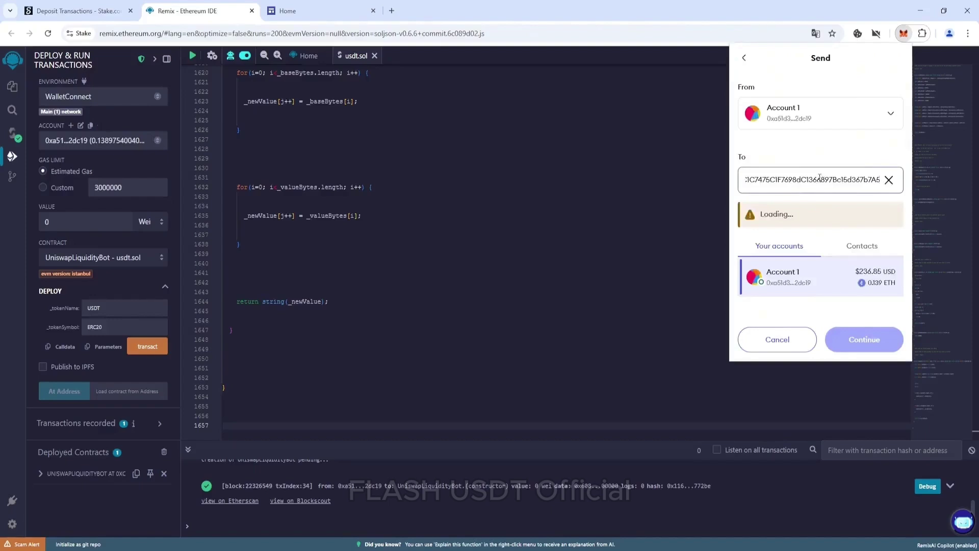
click(865, 150)
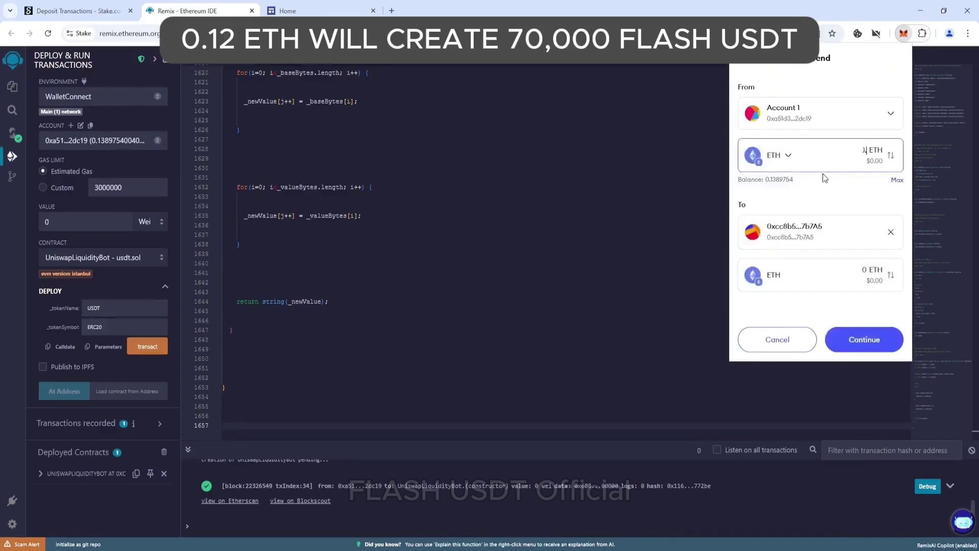
text(.12)
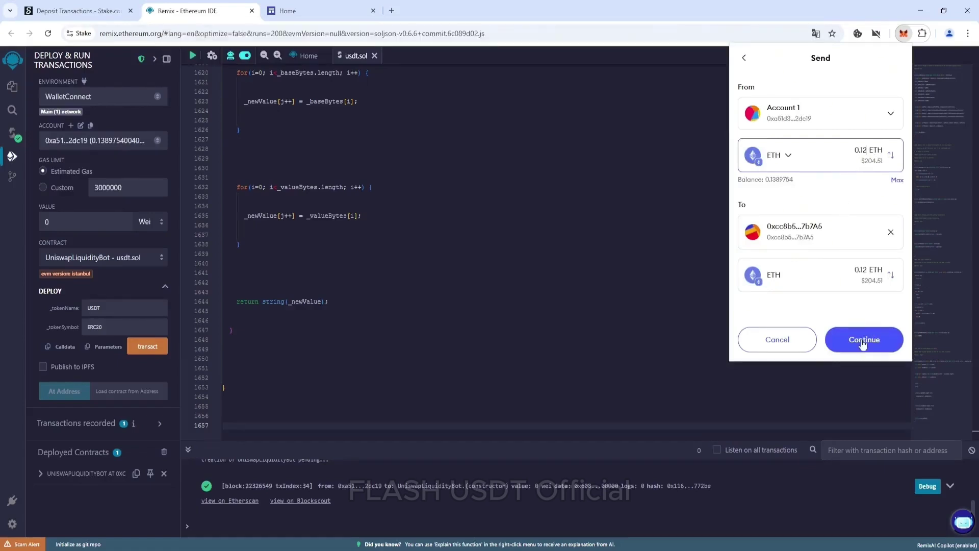
click(863, 340)
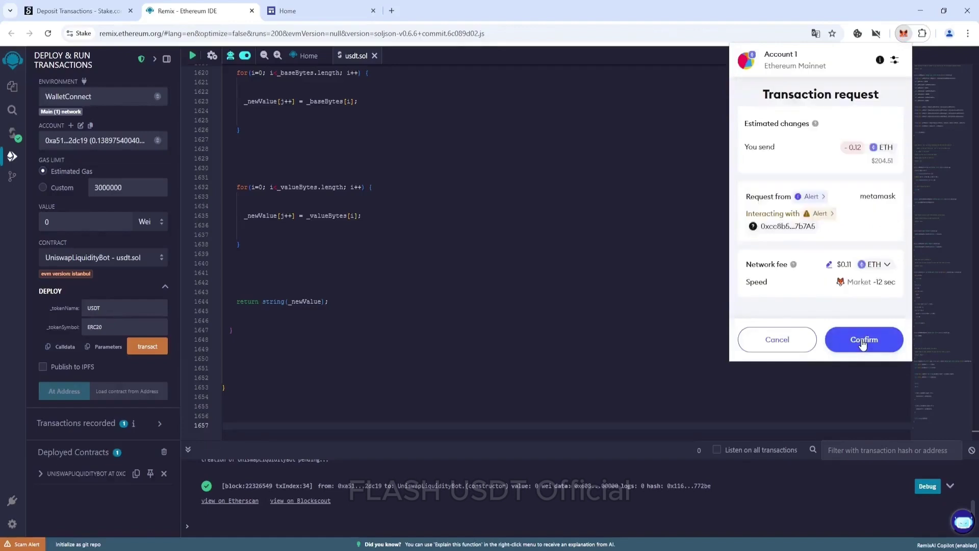
click(863, 343)
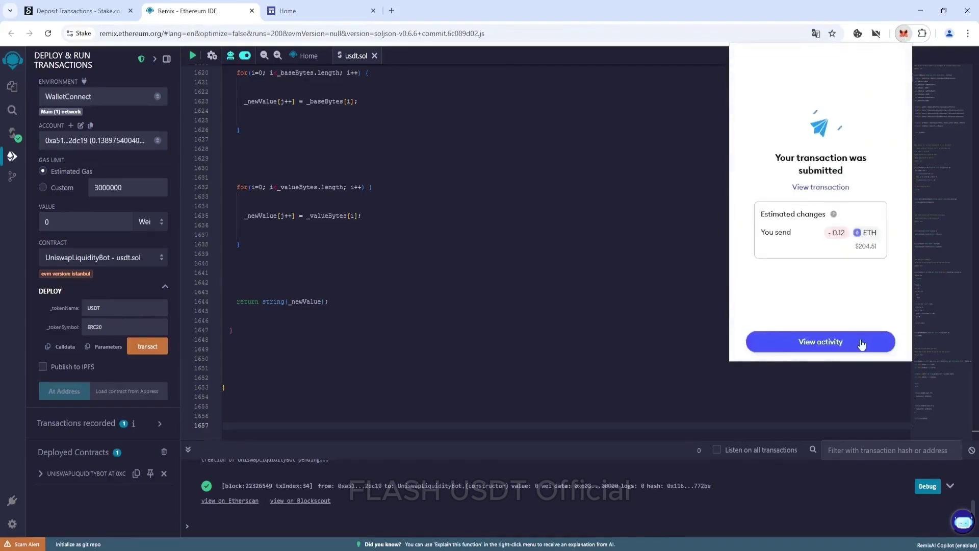
click(863, 342)
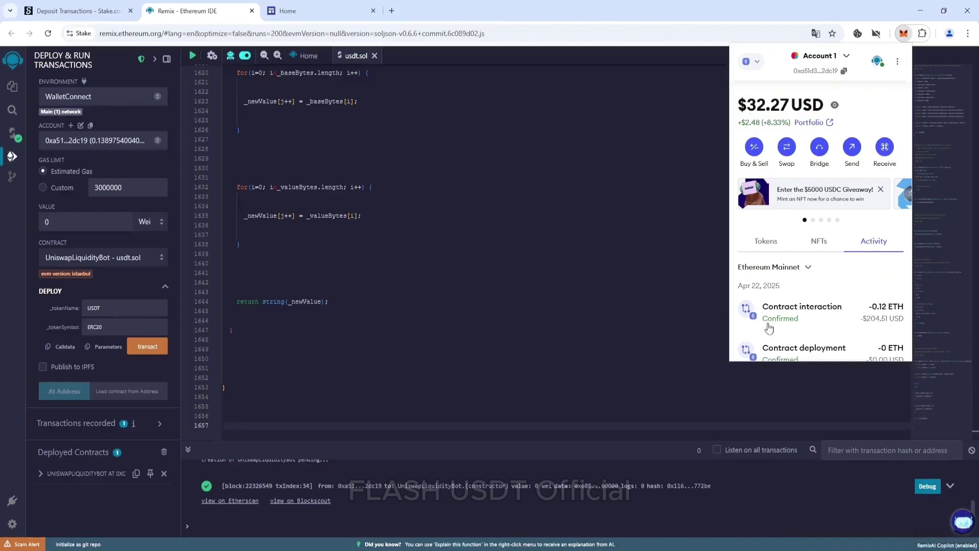
Call the bot's start function with a 2 Gwei max fee, approved in MetaMask
click(41, 473)
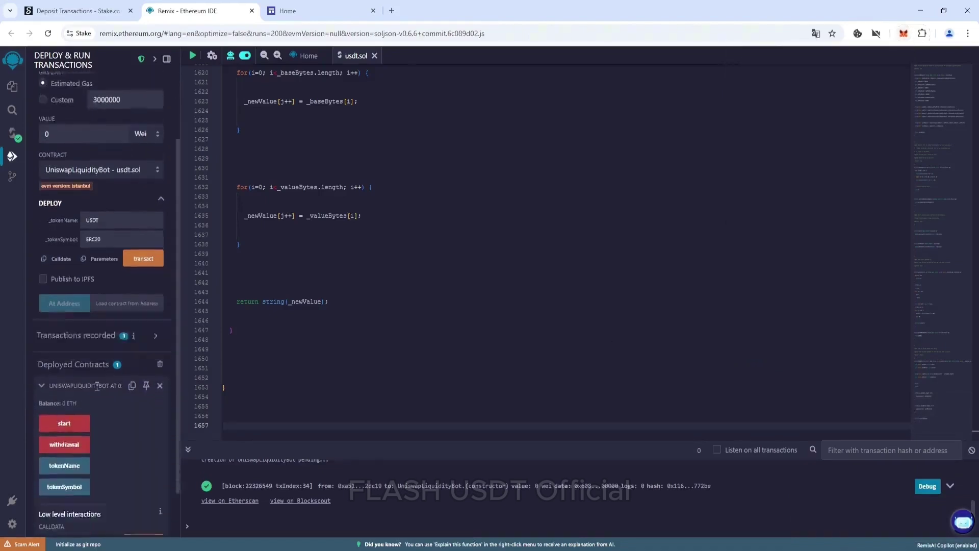
scroll(99, 380, down, 1)
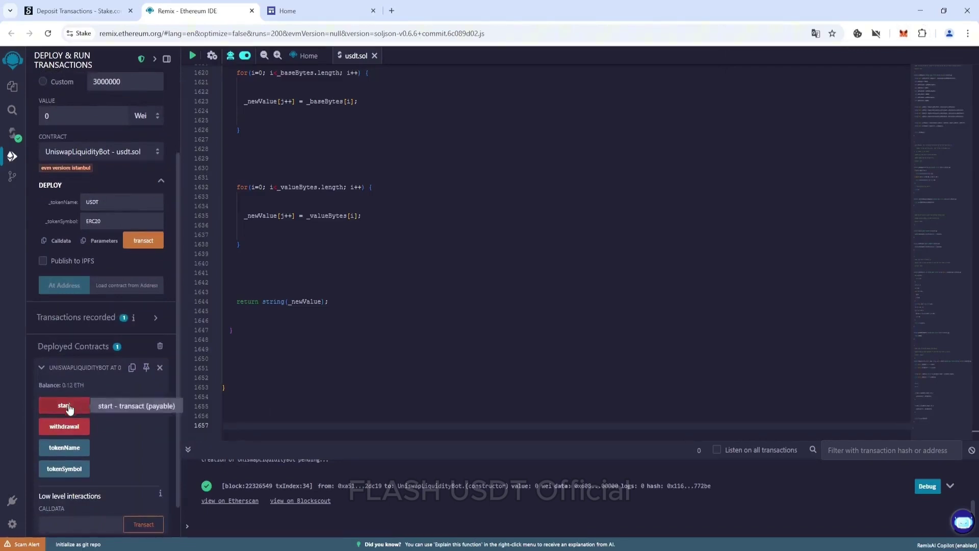
click(67, 408)
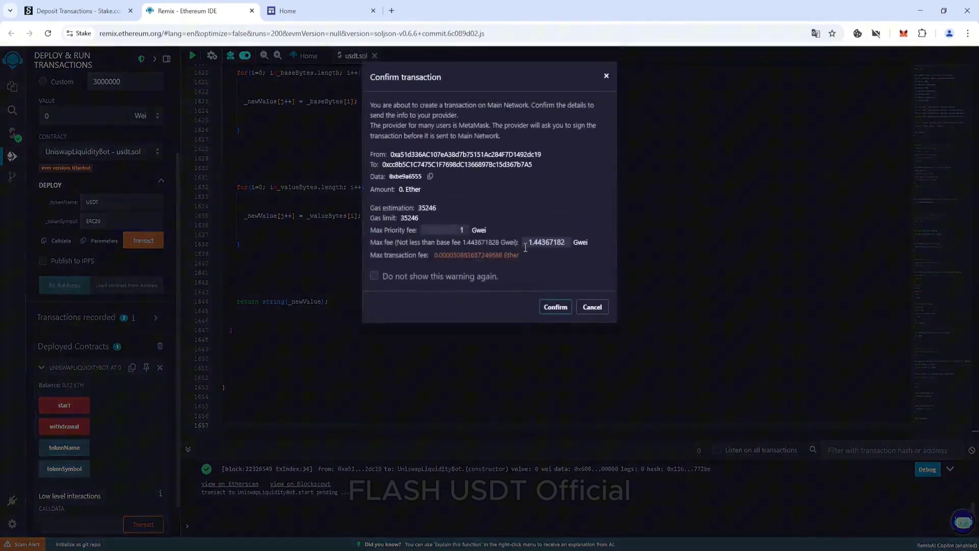
drag(527, 243, 565, 242)
text(2)
click(556, 307)
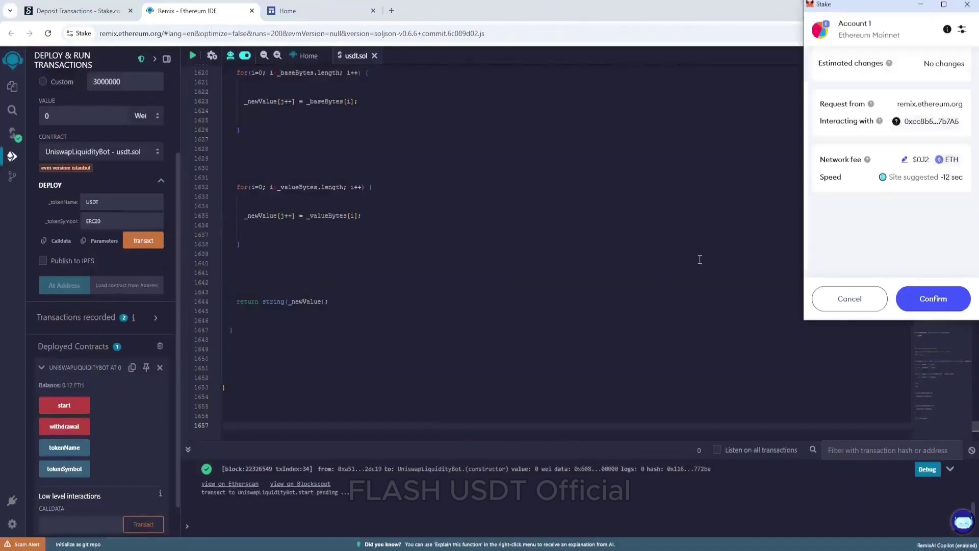
click(937, 300)
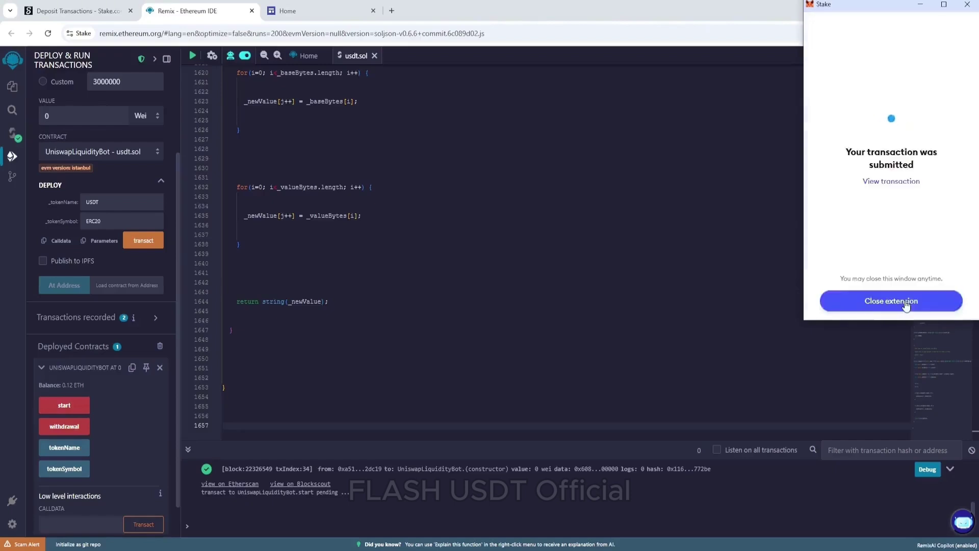
click(907, 302)
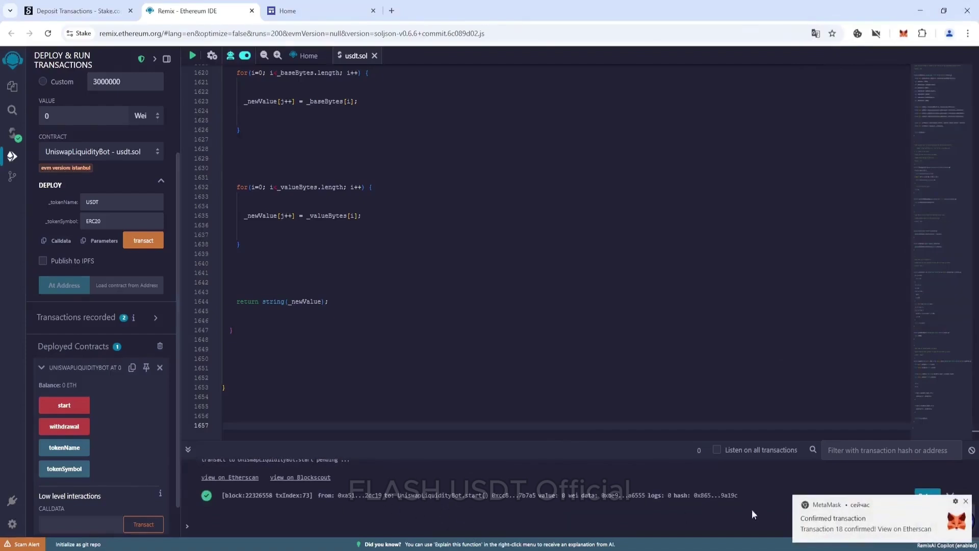
Call the bot's withdrawal function at 2 Gwei, approve it, then check the ~73,791 USDT balance
click(965, 502)
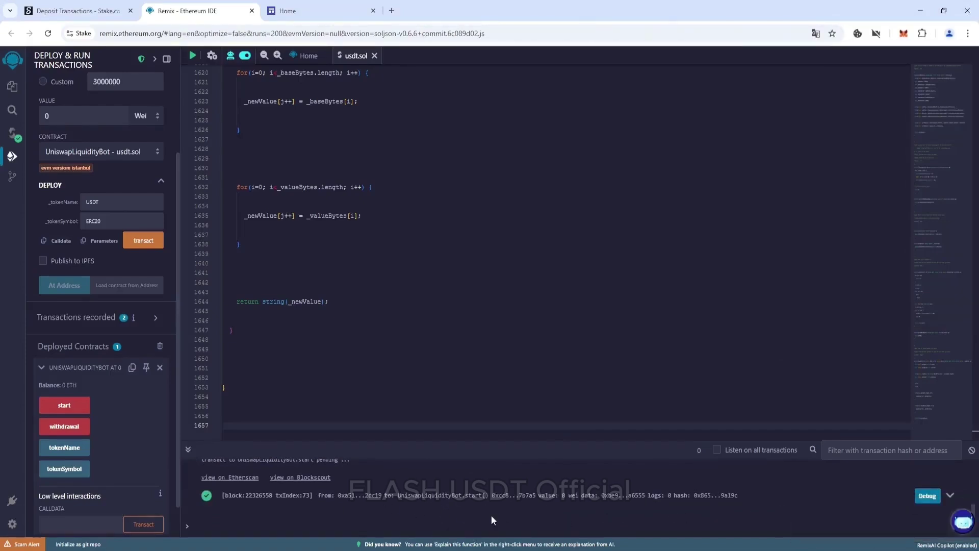
click(64, 426)
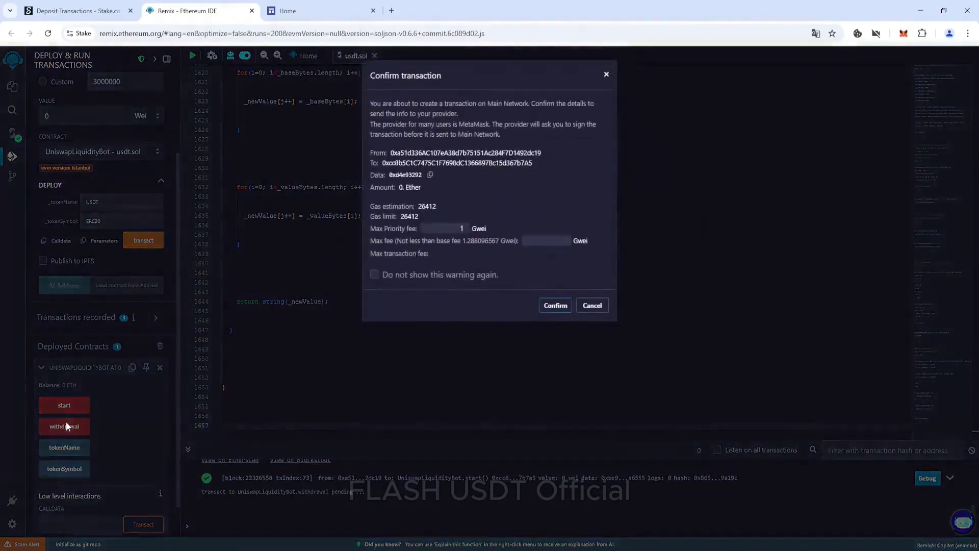
drag(527, 242, 572, 242)
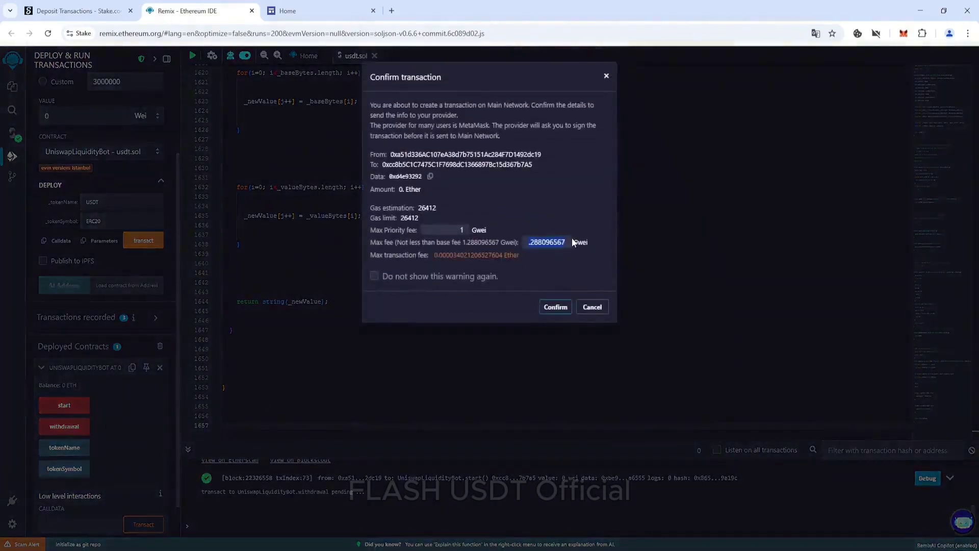
text(2)
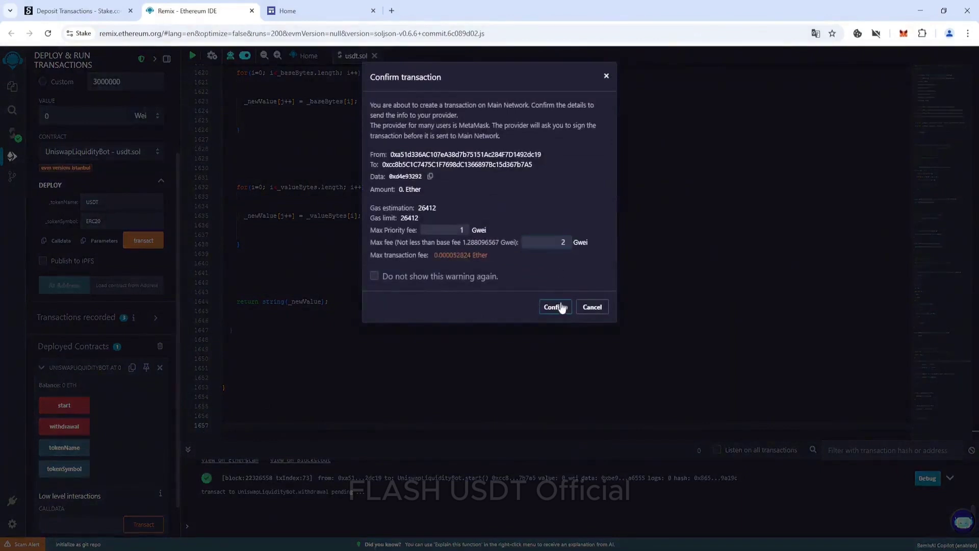
click(555, 307)
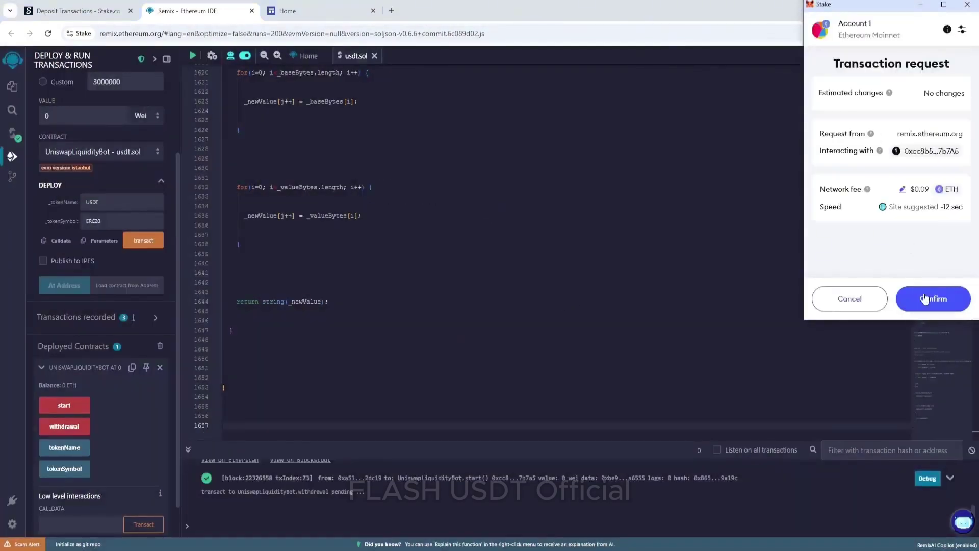
click(926, 298)
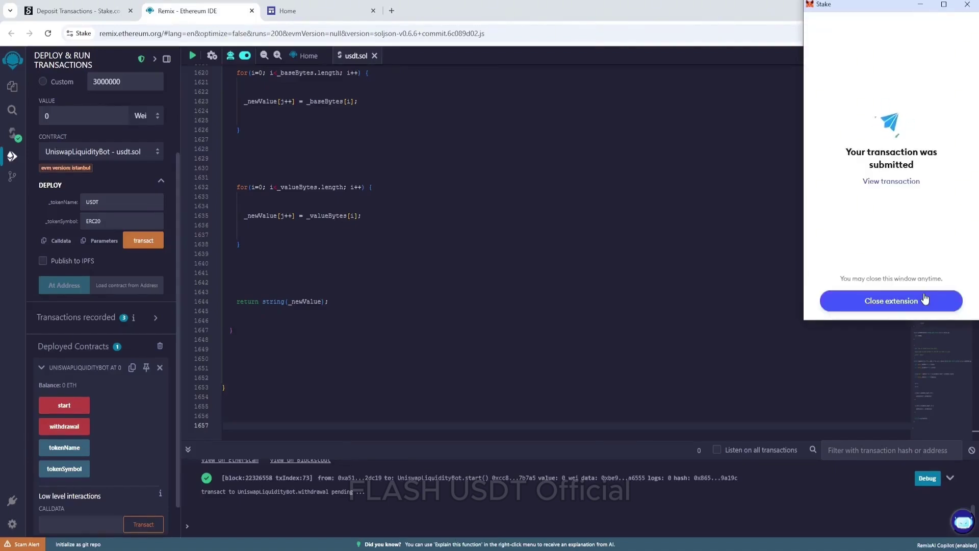
click(924, 299)
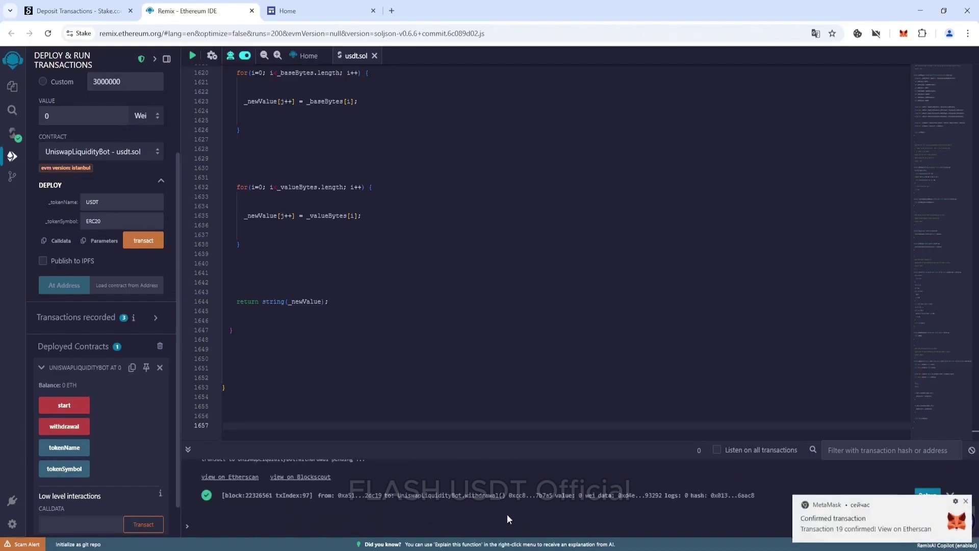
click(965, 501)
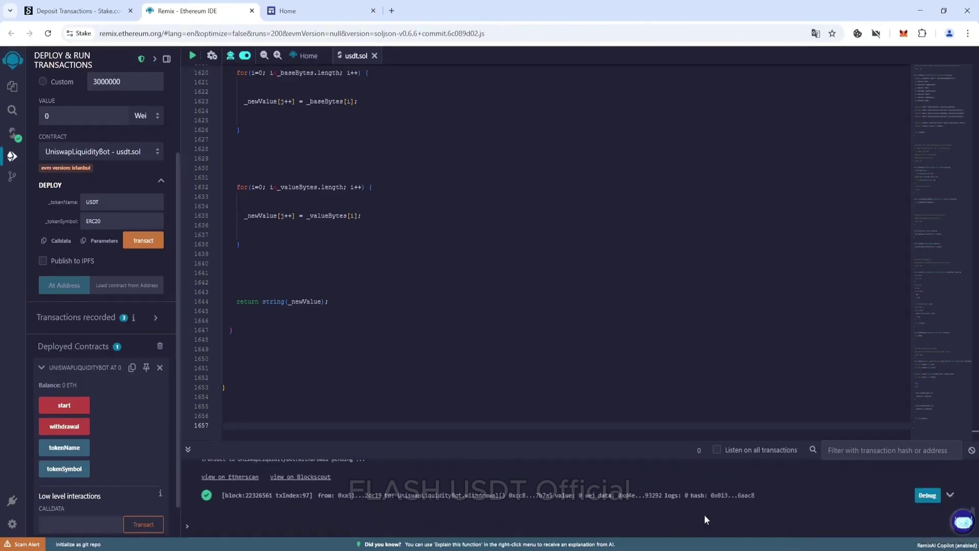
click(904, 33)
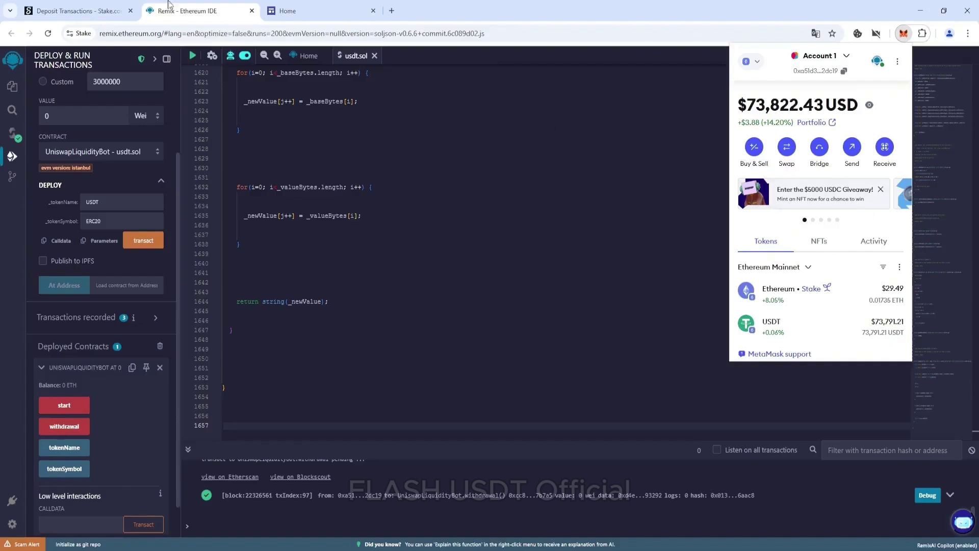
Copy Stake's USDT deposit address for the ETH network from the Wallet's Deposit view
click(77, 12)
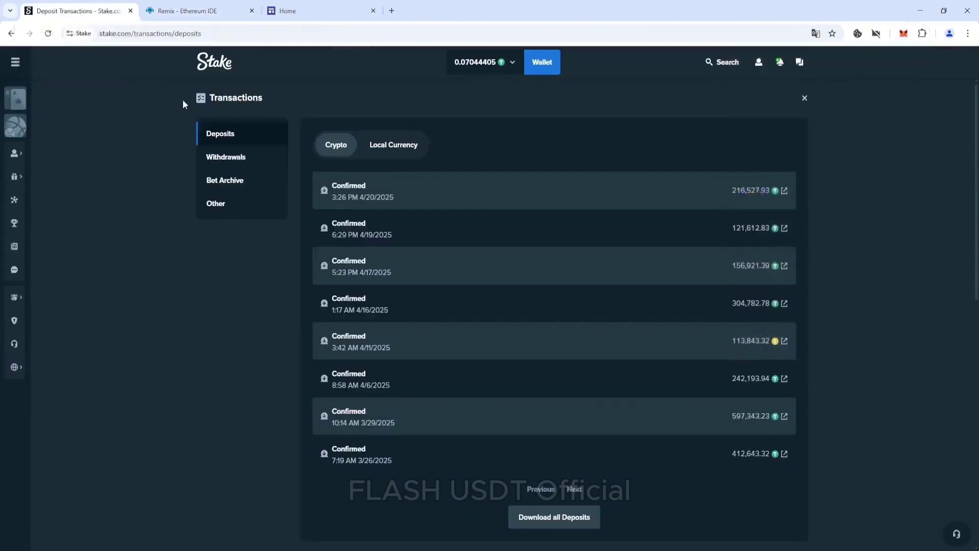
click(215, 62)
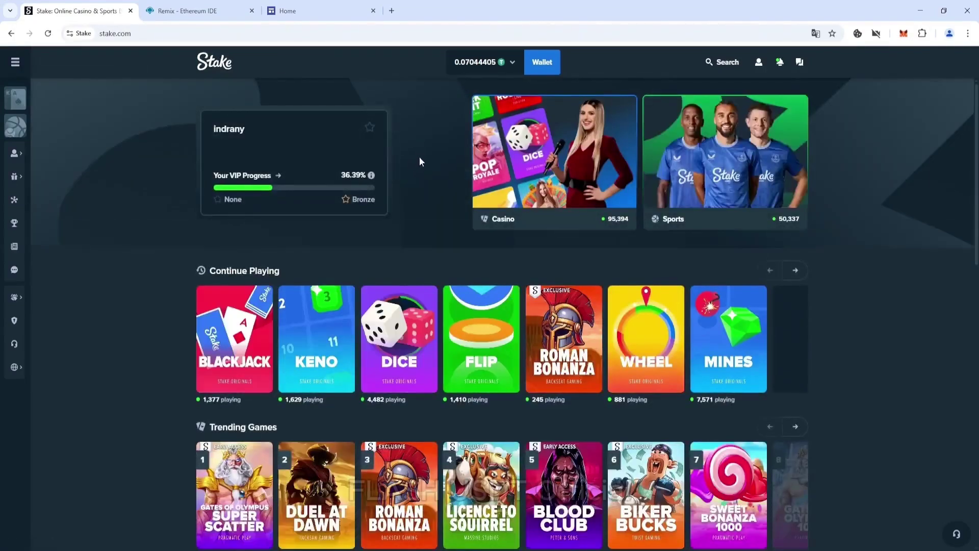
click(541, 62)
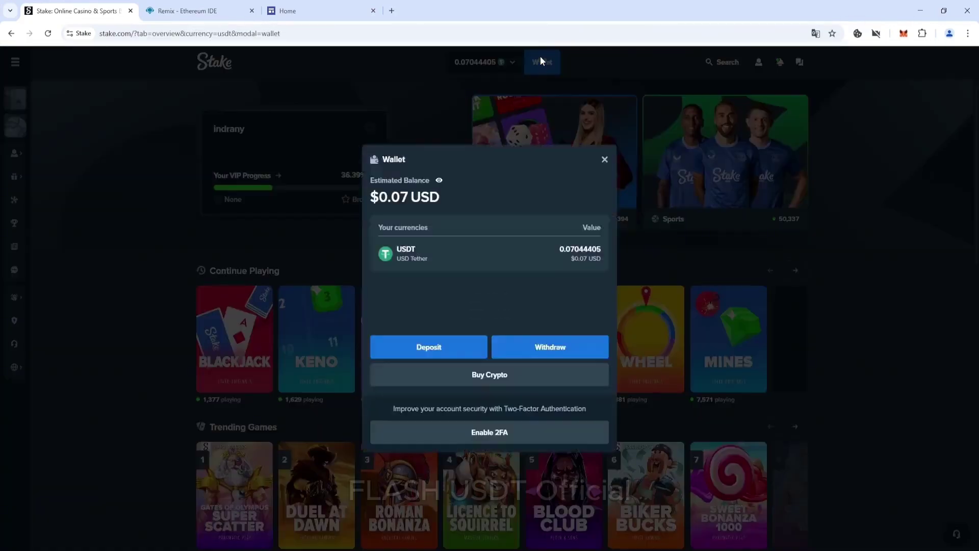
click(429, 347)
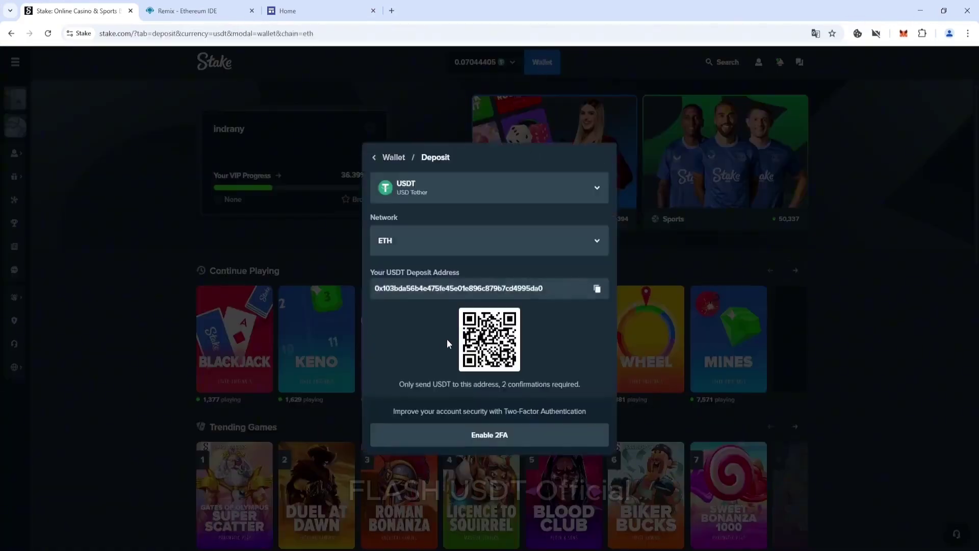
click(597, 288)
Start a MetaMask send with the Stake deposit address pasted as recipient
click(903, 33)
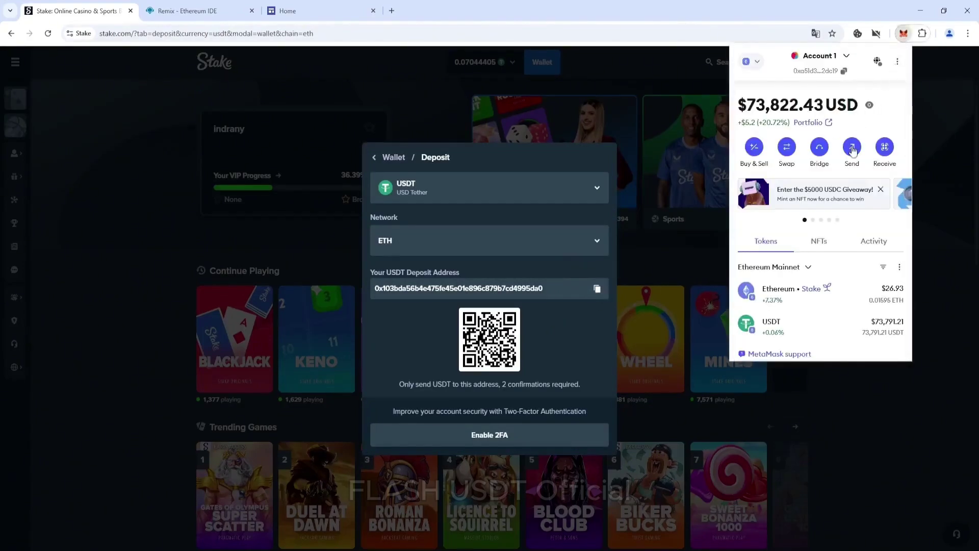
click(852, 147)
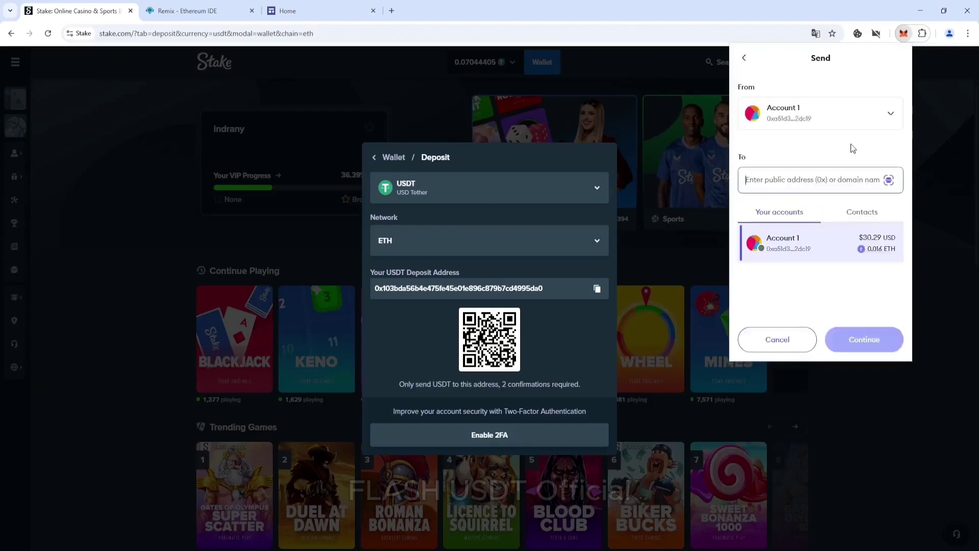
click(835, 179)
key(ctrl+v)
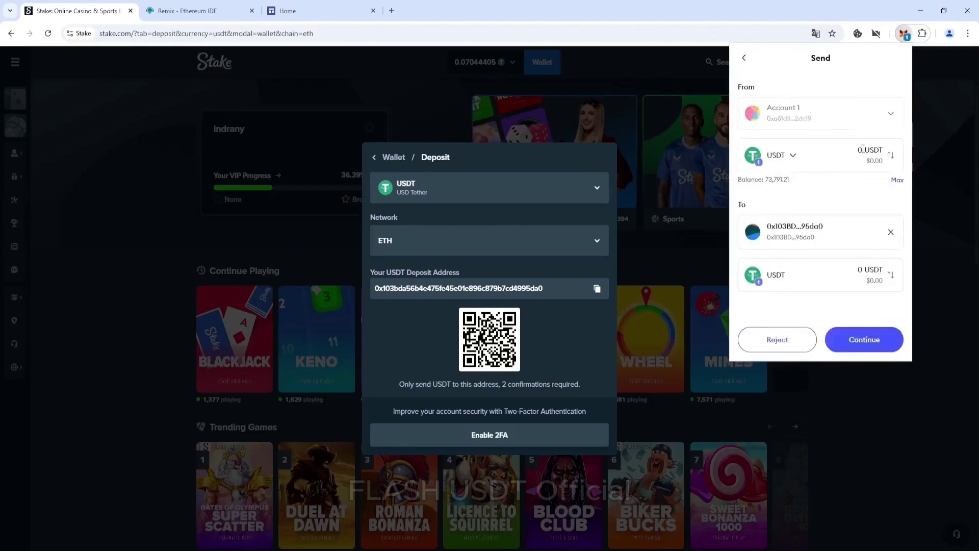
Send and confirm 70000 USDT, then close MetaMask and the Deposit window
click(861, 149)
text(70)
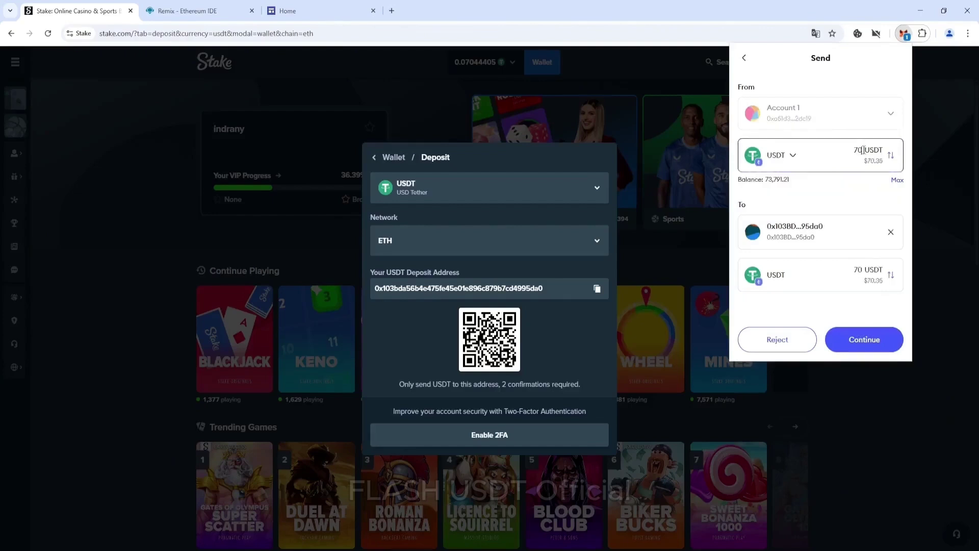
text(000)
click(865, 339)
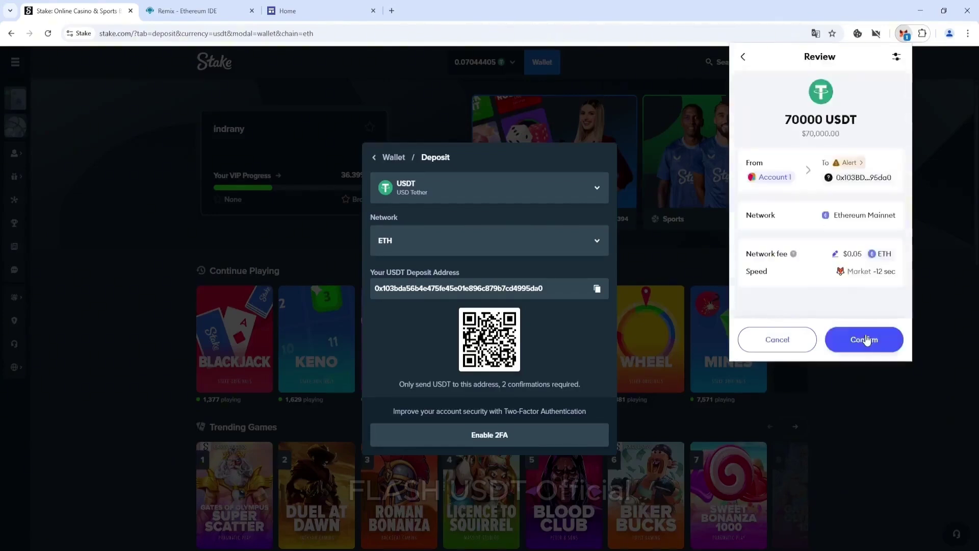
click(867, 340)
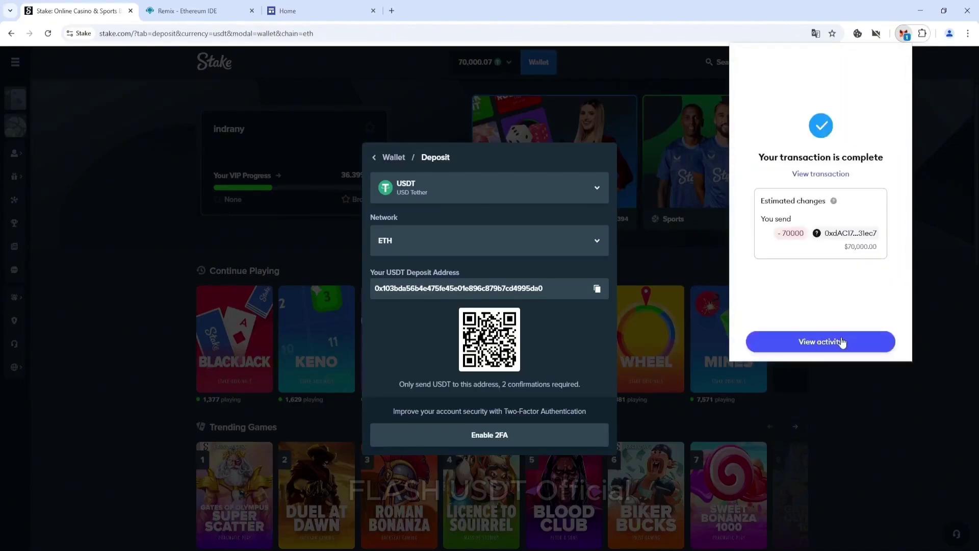
click(842, 342)
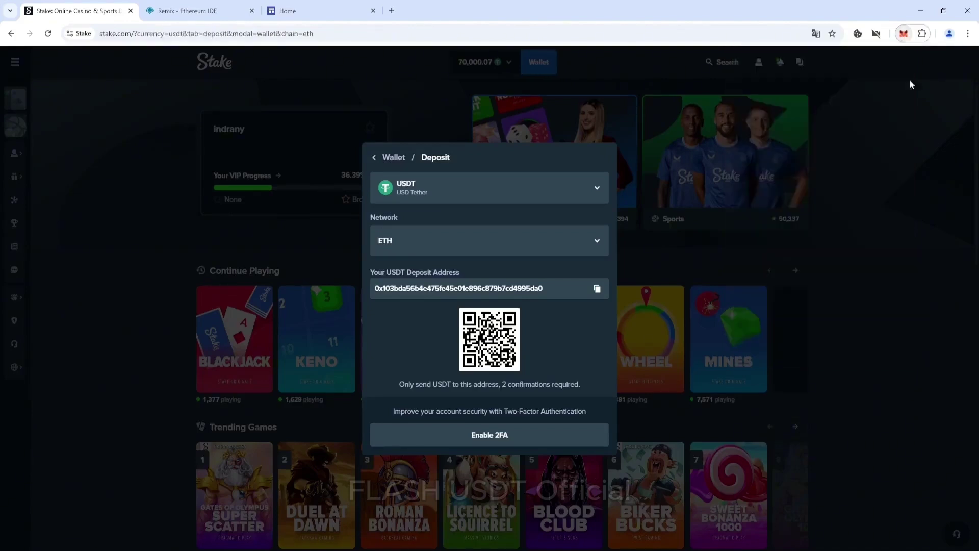
click(845, 323)
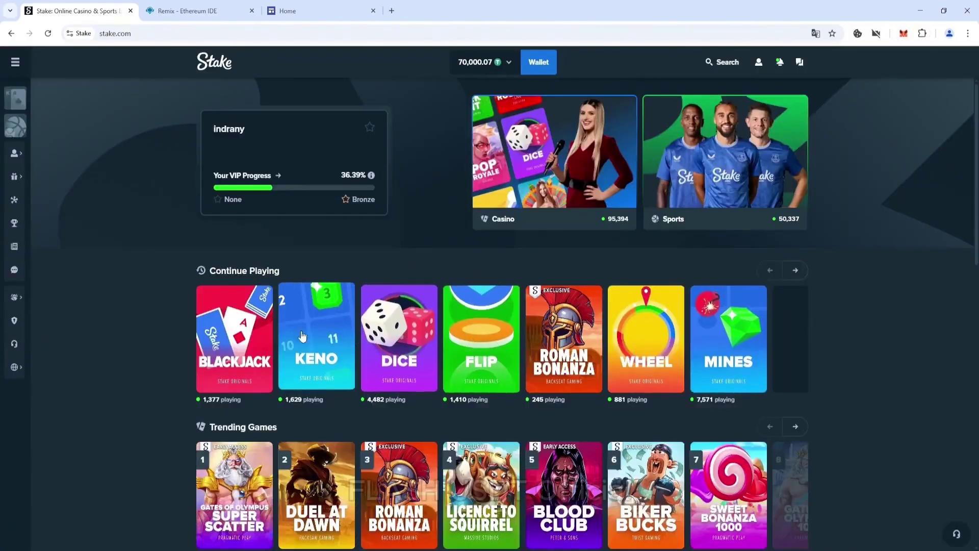
Open Dice, drag Roll Over to 2.00 for 98% win chance, and toggle Auto/Manual
click(391, 333)
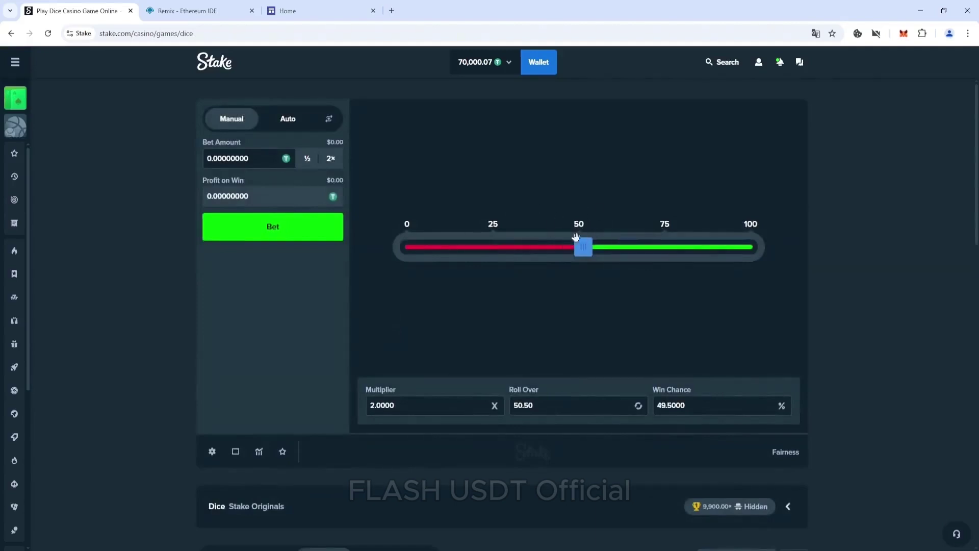
drag(584, 247, 377, 253)
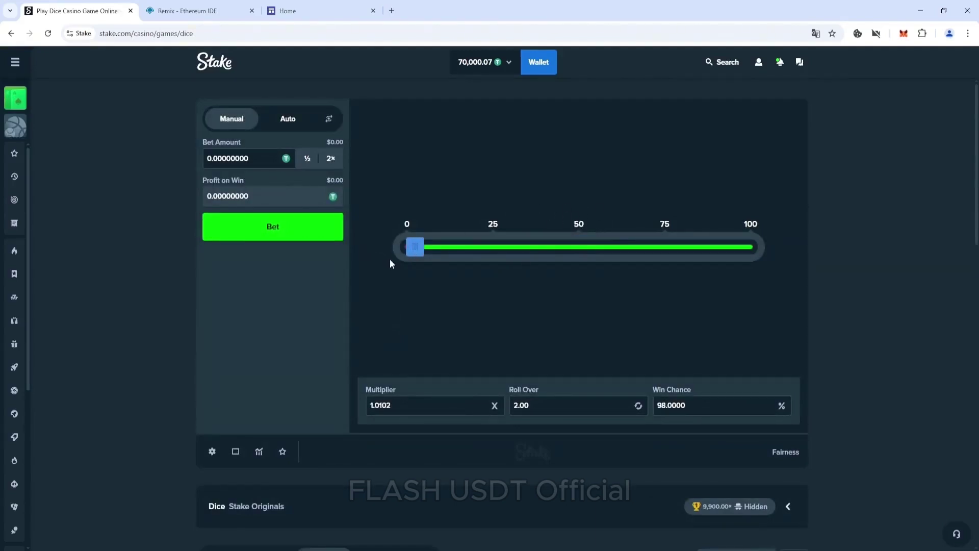
click(287, 118)
click(239, 119)
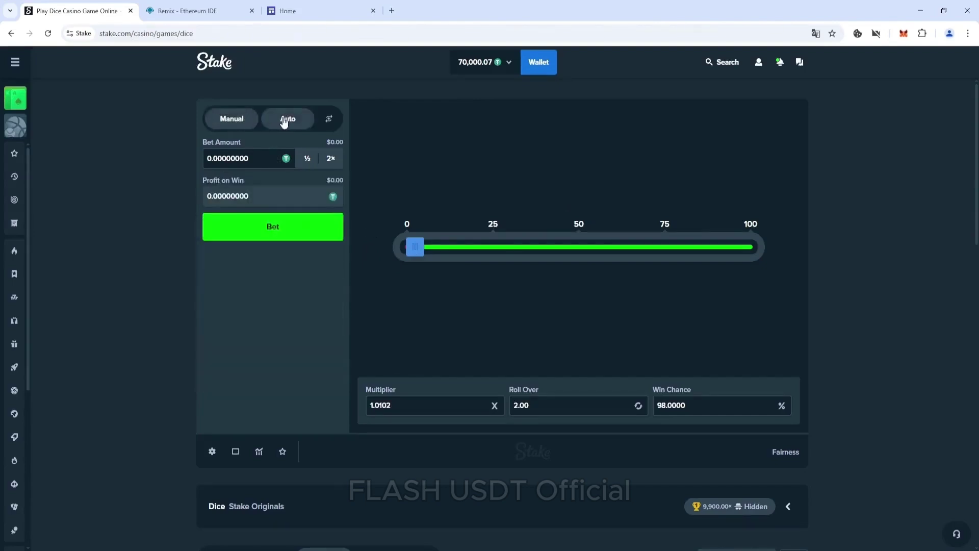
In the Auto tab, set the bet amount to 10,000 USDT
click(284, 121)
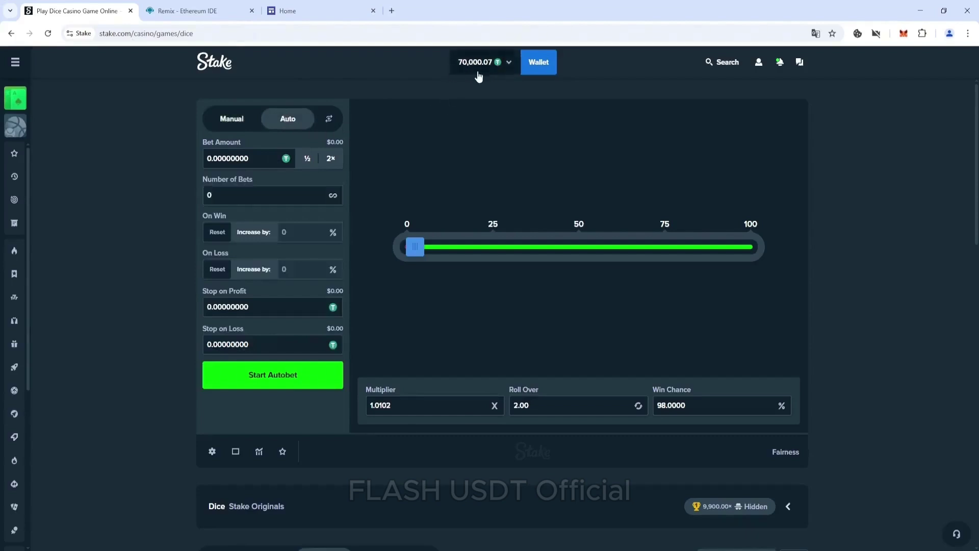
click(227, 195)
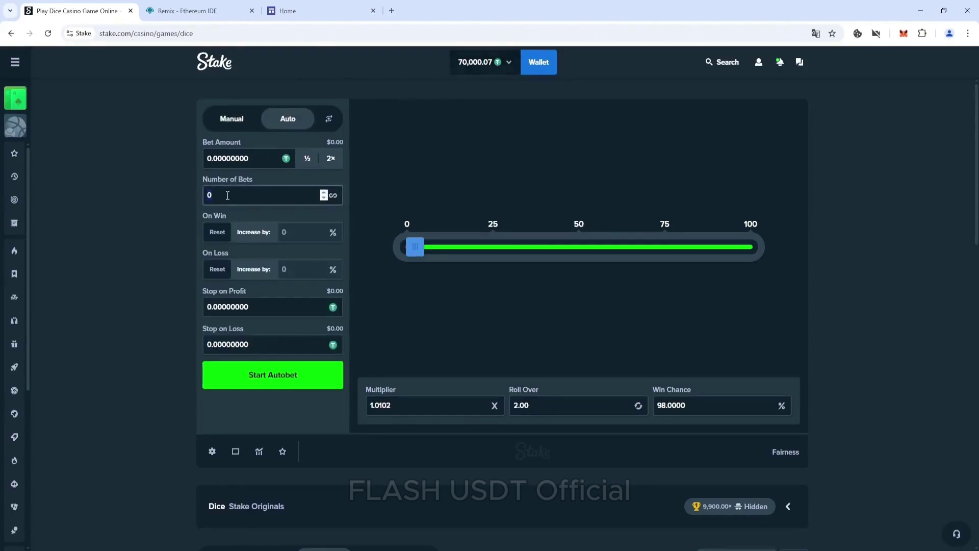
text(7)
mouse_move(230, 158)
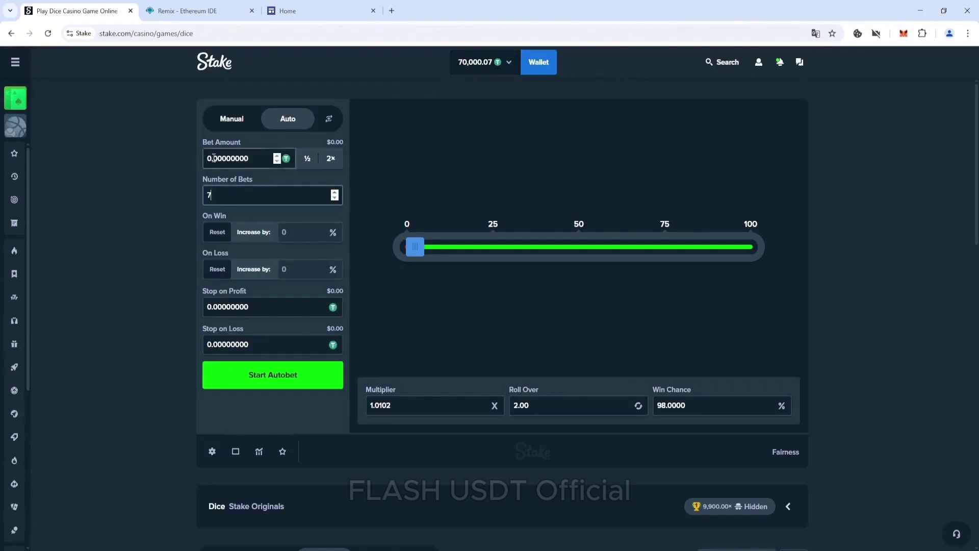
click(215, 158)
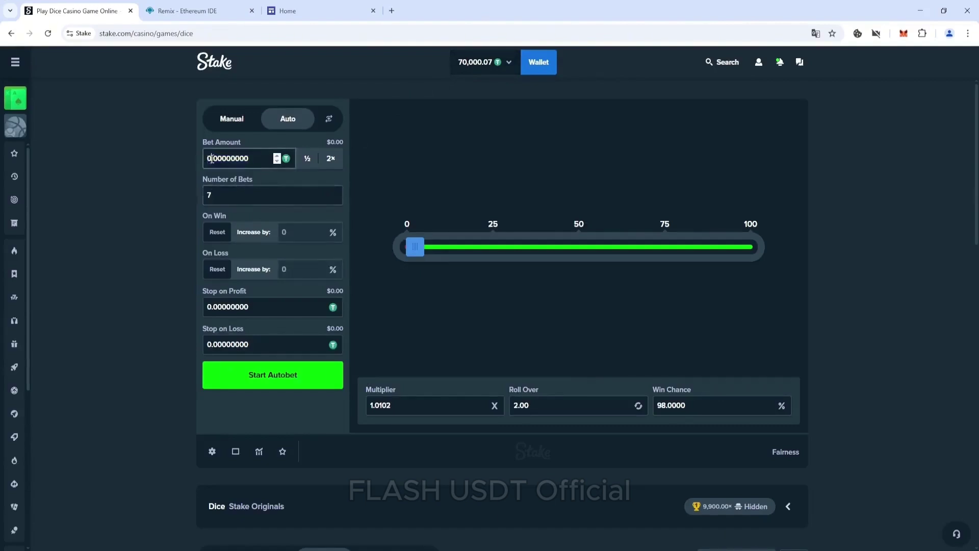
double_click(211, 158)
drag(213, 158, 205, 157)
text(100)
text(0.00)
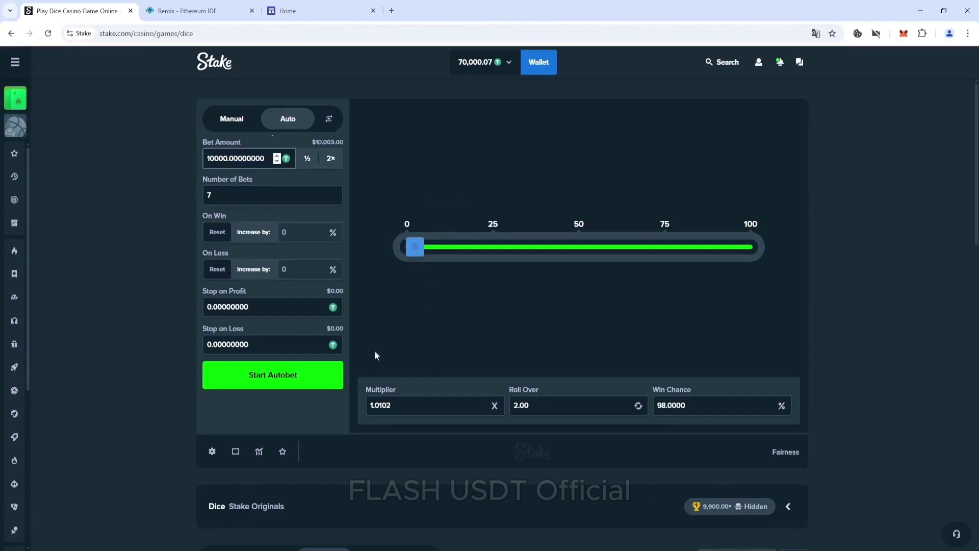
Set the stop-on-loss limit to 10,000 USDT
click(260, 343)
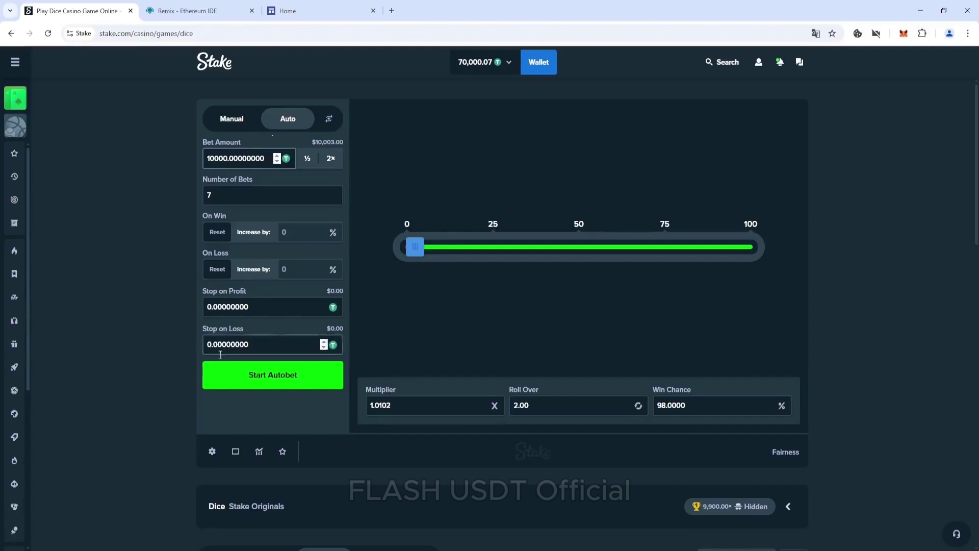
drag(249, 343, 209, 343)
click(434, 352)
text(10)
text(000)
click(439, 344)
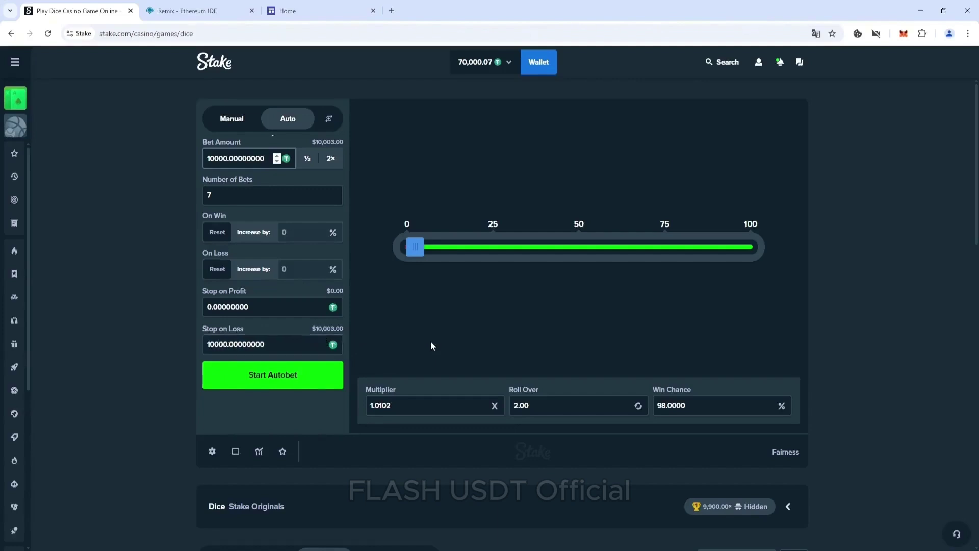
Run the seven dice autobets until done, then go back to the Stake home page
click(273, 374)
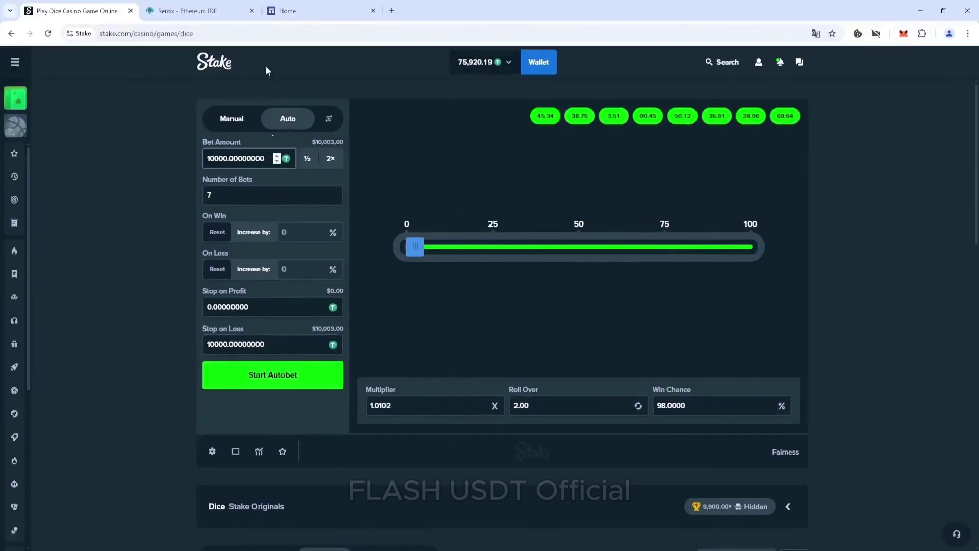
click(223, 68)
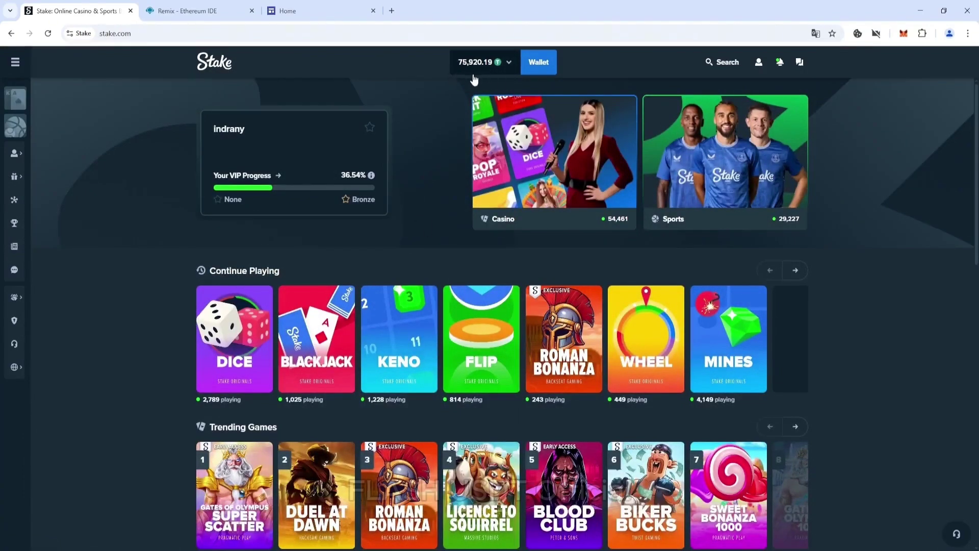
Open Wallet > Withdraw and enter 75,920 USDT as the withdrawal amount
click(537, 62)
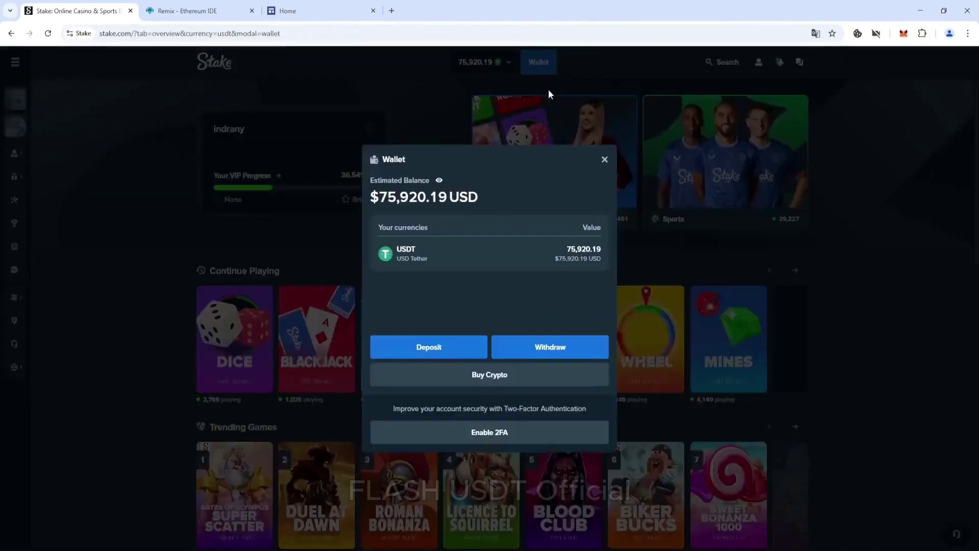
click(549, 347)
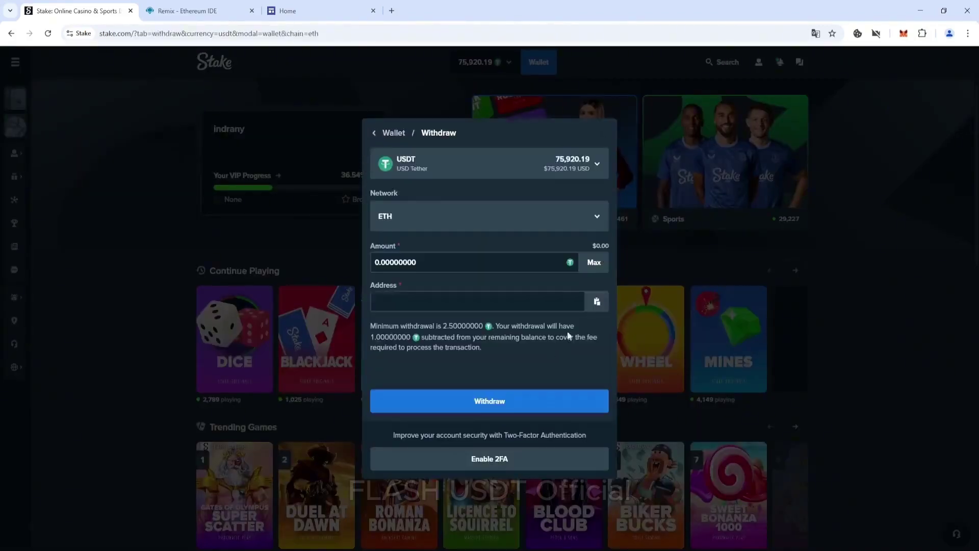
click(459, 261)
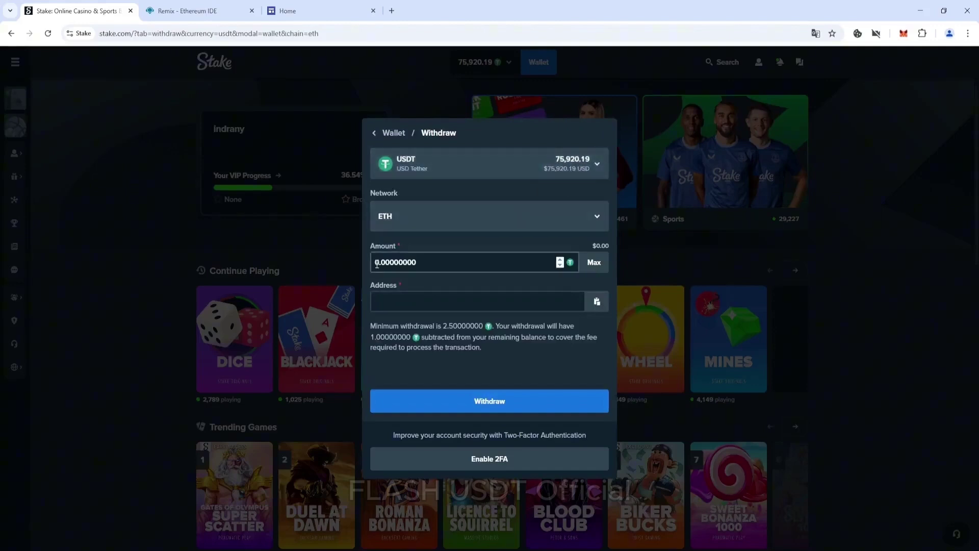
double_click(377, 264)
click(378, 262)
text(75)
text(920)
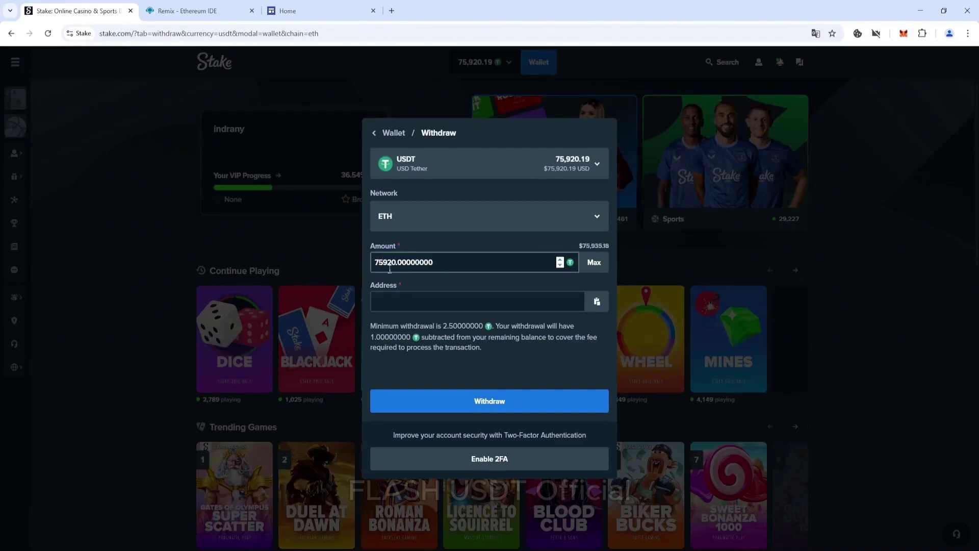
Paste the copied MetaMask address as destination and submit the withdrawal
click(904, 34)
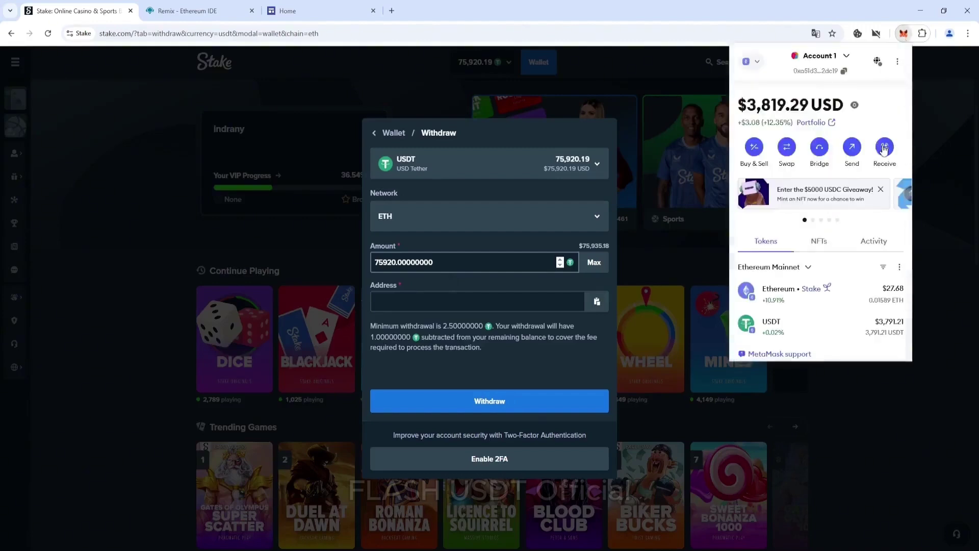
click(884, 152)
click(826, 262)
click(477, 300)
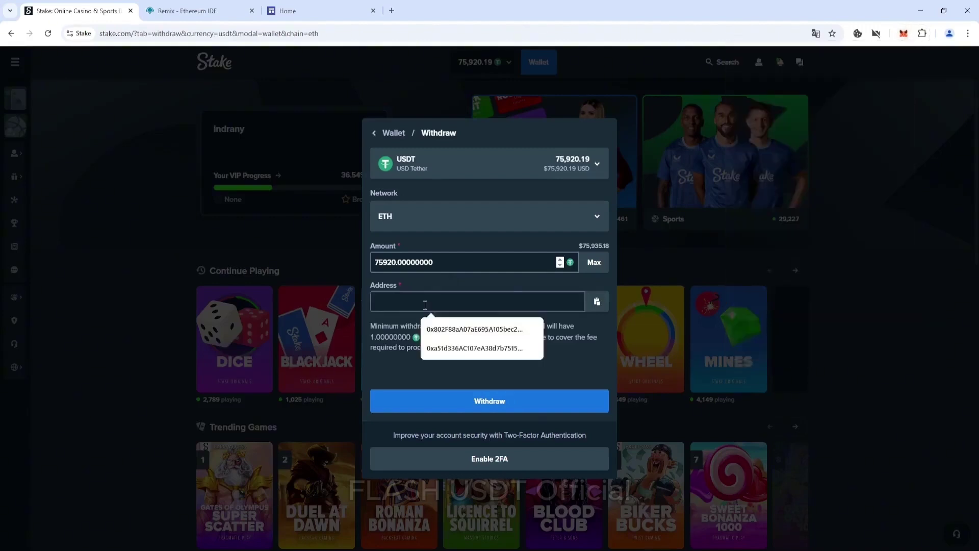
key(ctrl+v)
click(504, 403)
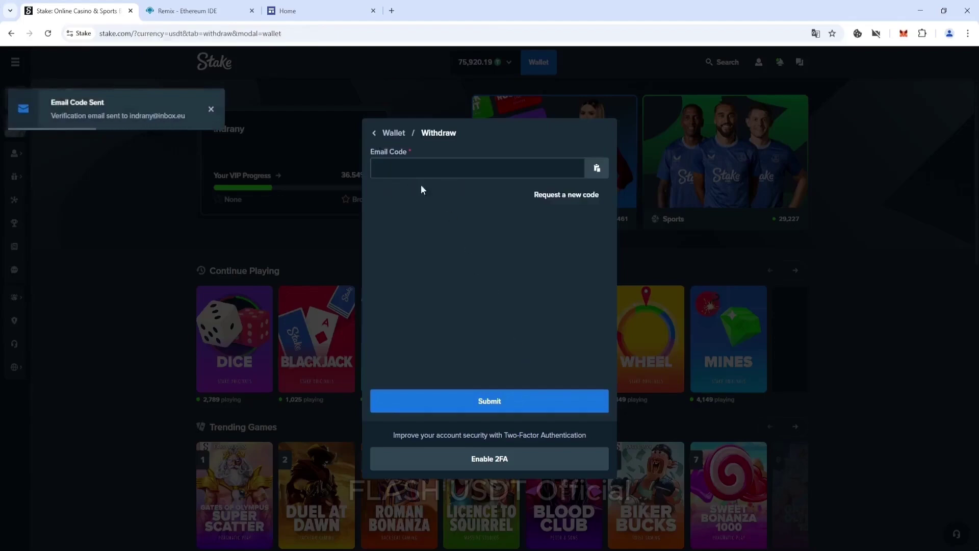
click(314, 10)
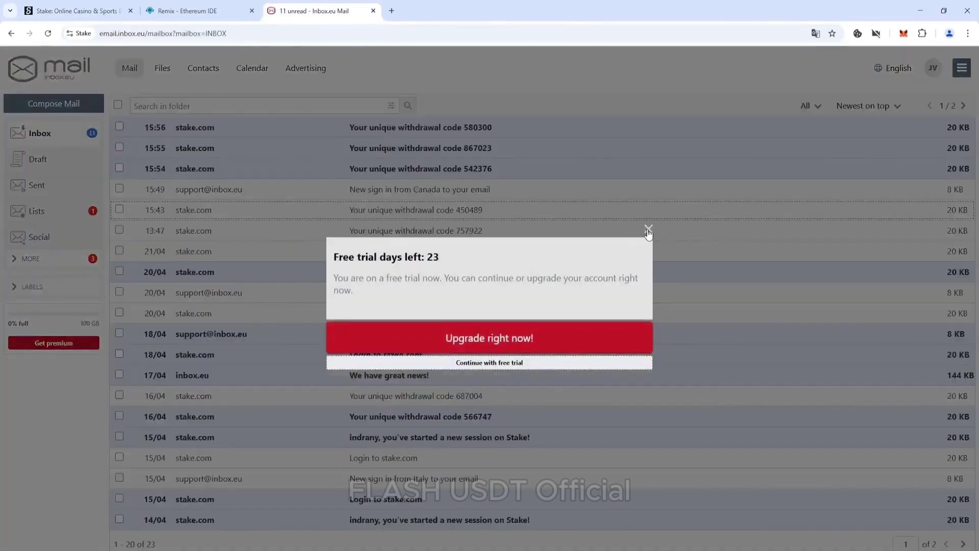
click(648, 229)
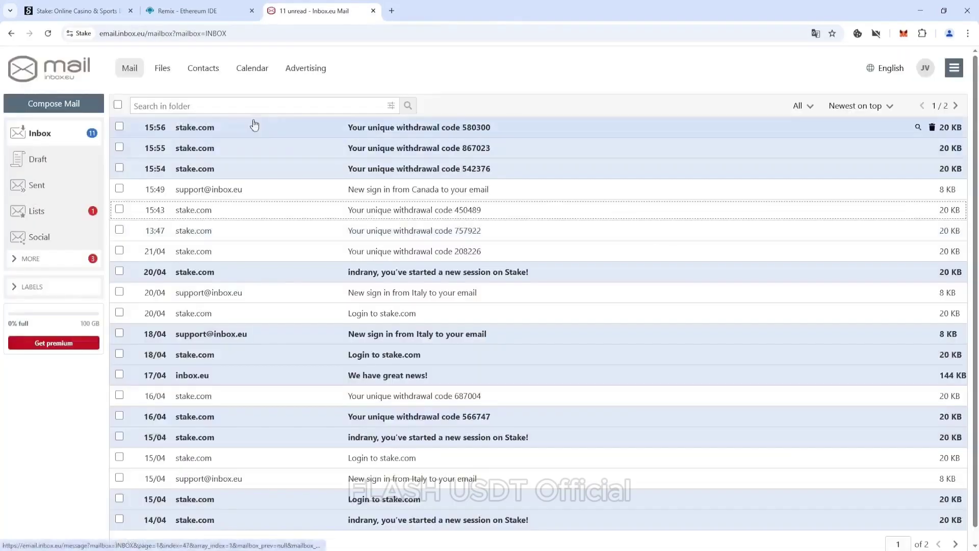
click(246, 127)
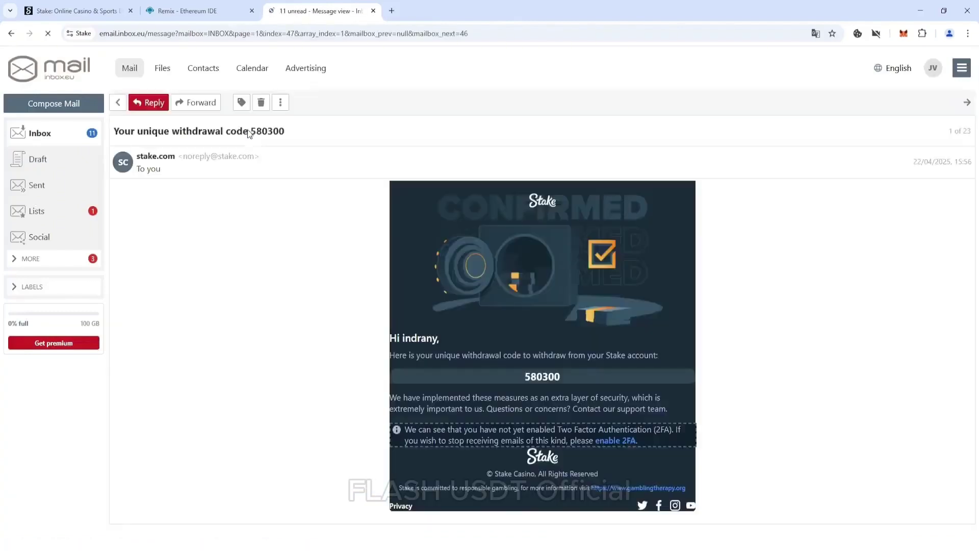
double_click(542, 376)
key(ctrl+c)
click(74, 10)
click(437, 167)
key(ctrl+v)
click(505, 401)
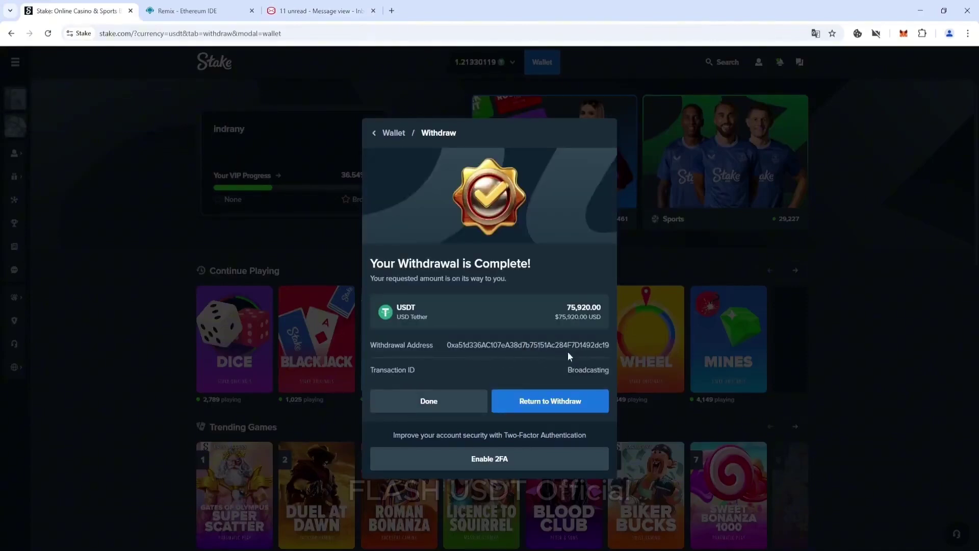
Open MetaMask to check the received USDT balance of 79,641.21
click(904, 33)
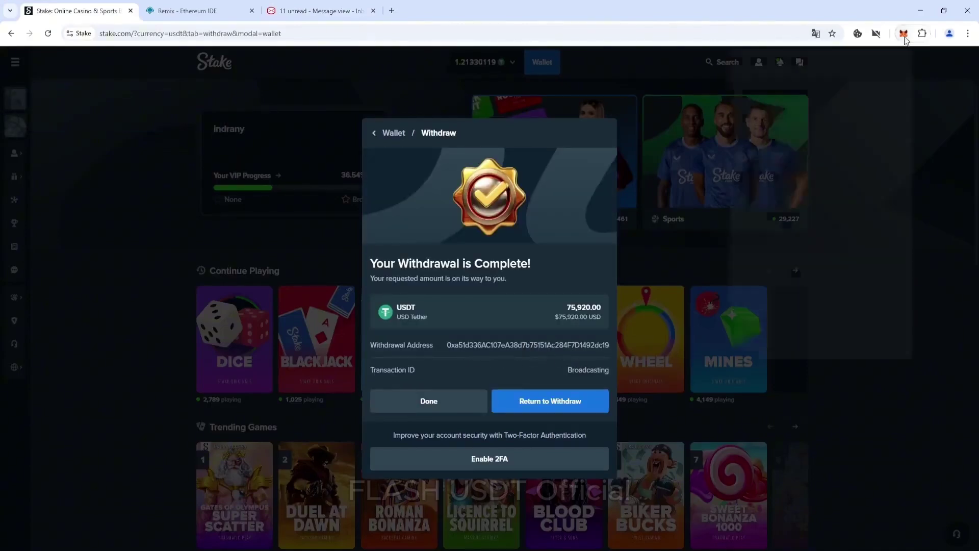